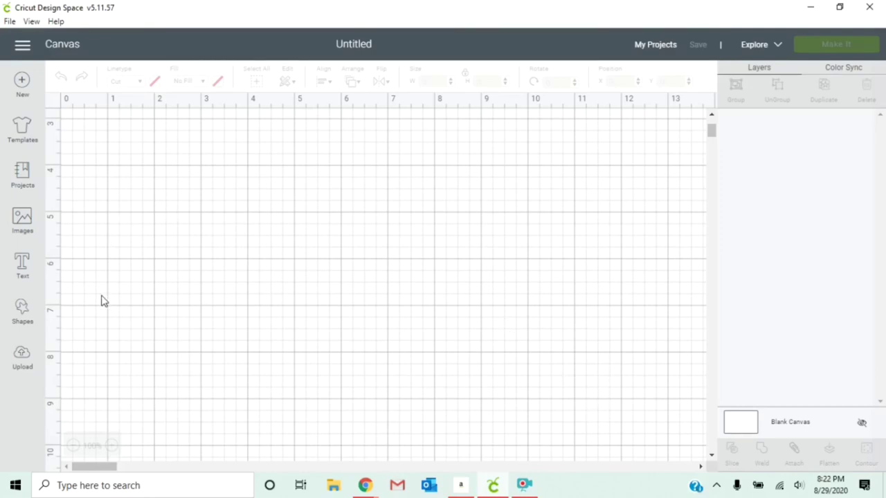
{"action": "left_click", "coordinate": [22, 311]}
{"action": "left_click", "coordinate": [74, 223]}
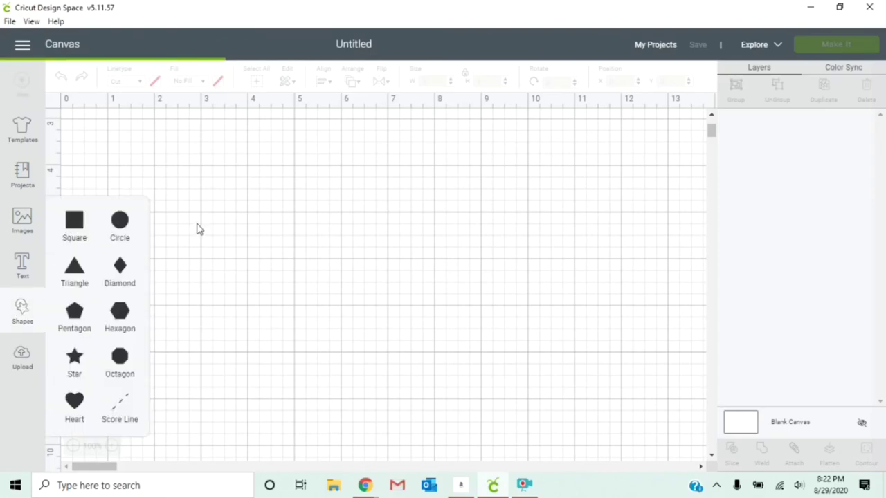
{"action": "left_click_drag", "start_coordinate": [233, 231], "coordinate": [309, 242]}
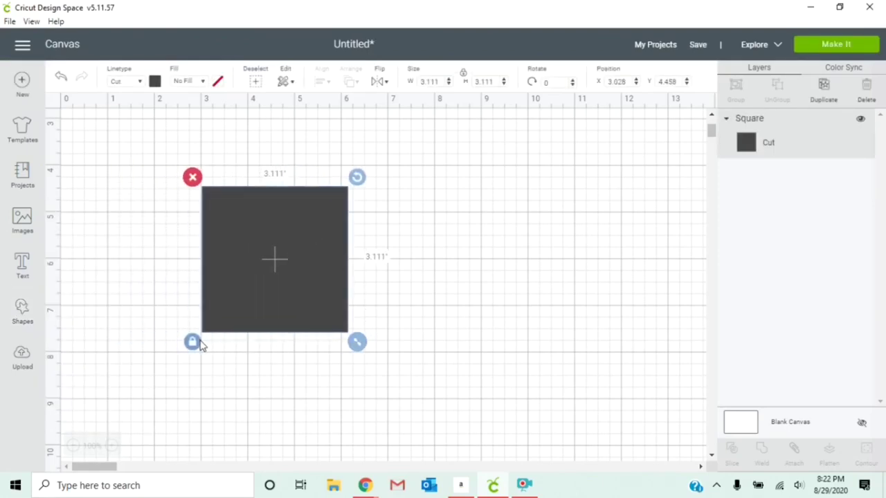
{"action": "left_click_drag", "start_coordinate": [357, 342], "coordinate": [398, 420]}
{"action": "left_click", "coordinate": [192, 177]}
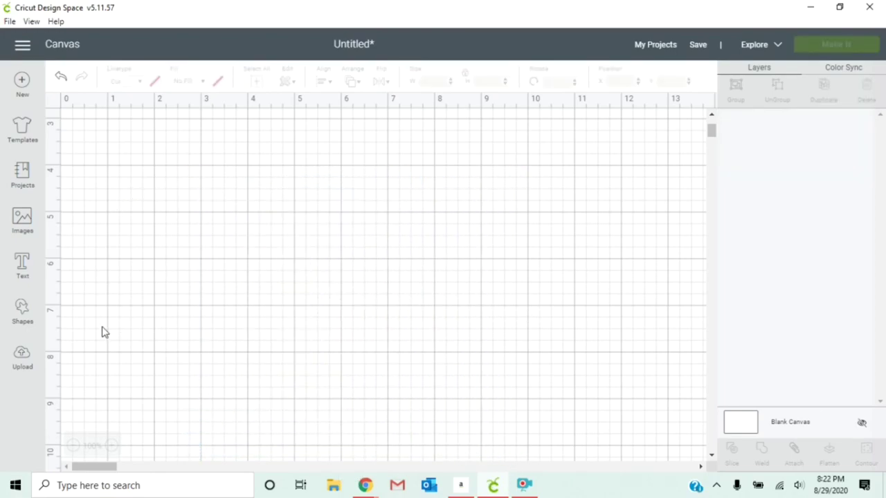
Step: Switch to Chrome and view the DIY Dashboard PNG Files product in the Pleasantly Planned shop
{"action": "mouse_move", "coordinate": [365, 485]}
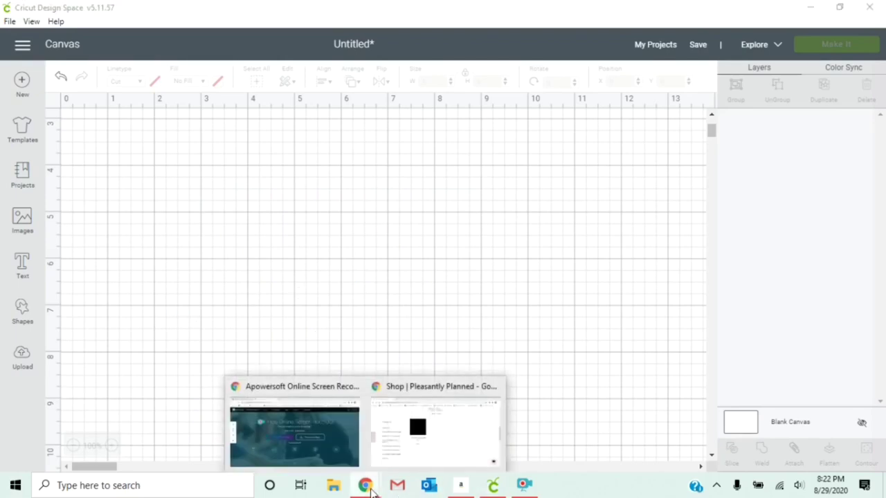
{"action": "left_click", "coordinate": [420, 445]}
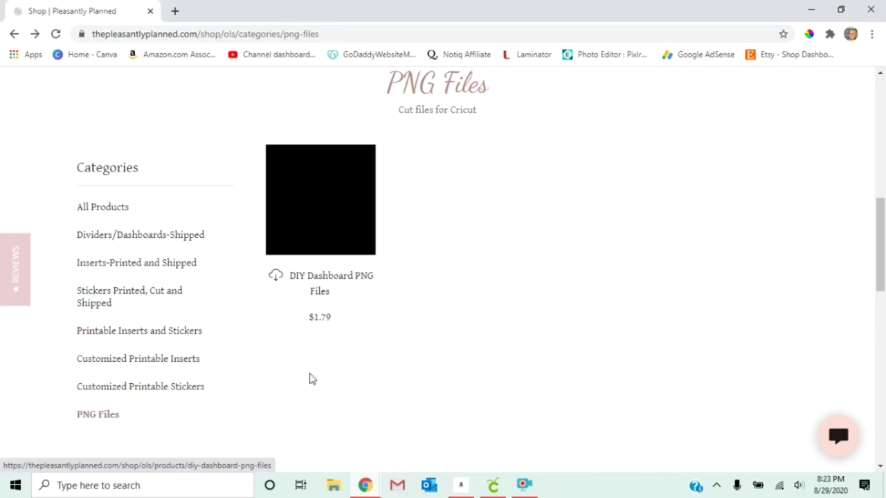
Step: Switch to File Explorer and open the DIY Tutorials folder inside Desktop, A Creating, Cricut
{"action": "left_click", "coordinate": [336, 488]}
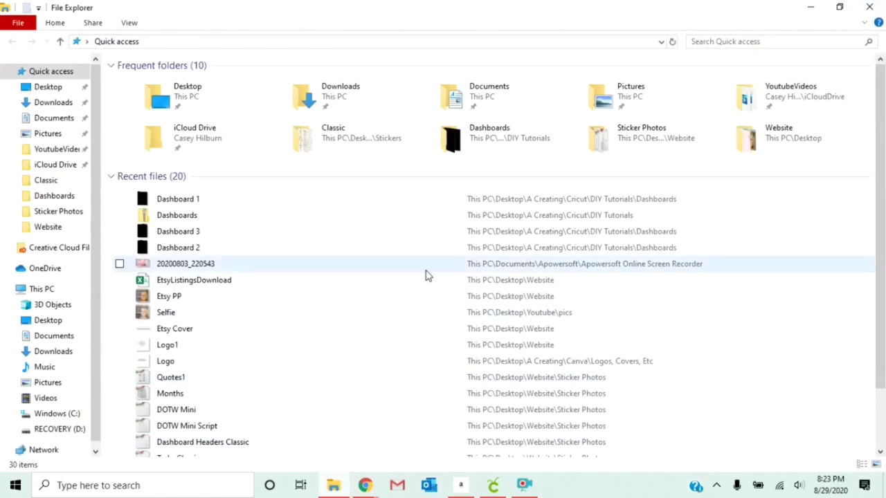
{"action": "left_click", "coordinate": [186, 95]}
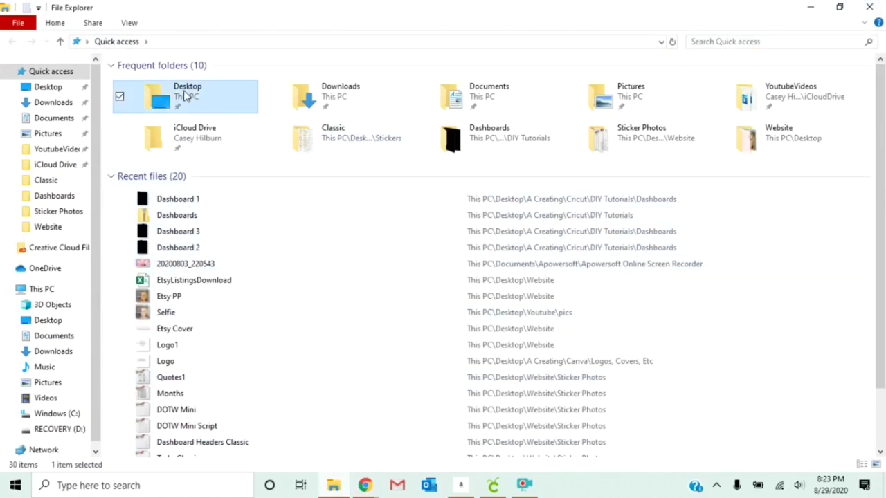
{"action": "double_click", "coordinate": [186, 95]}
{"action": "double_click", "coordinate": [178, 82]}
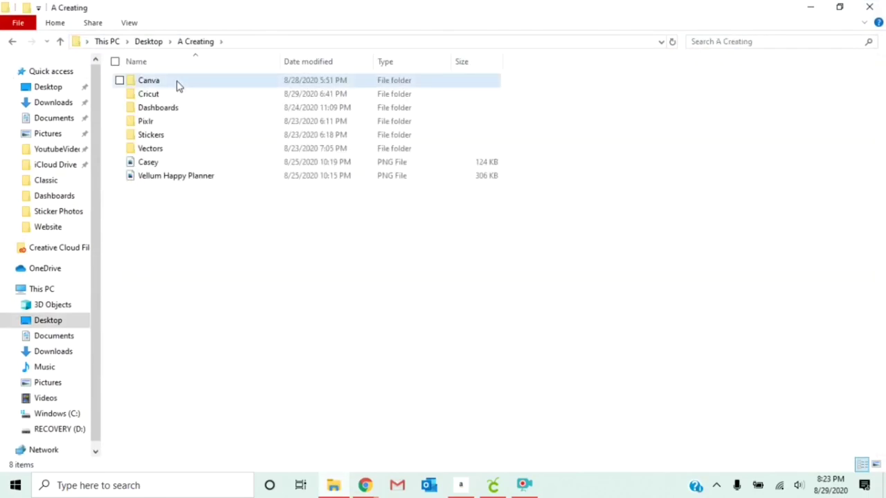
{"action": "double_click", "coordinate": [166, 98]}
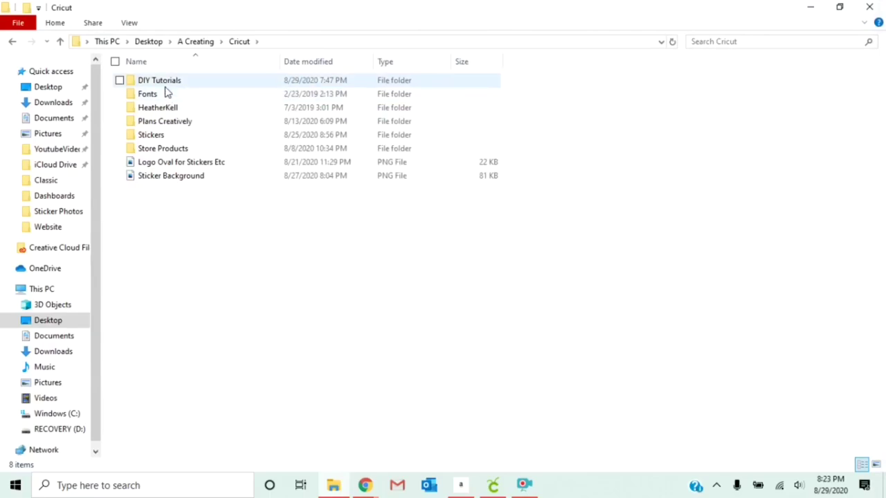
{"action": "double_click", "coordinate": [167, 84]}
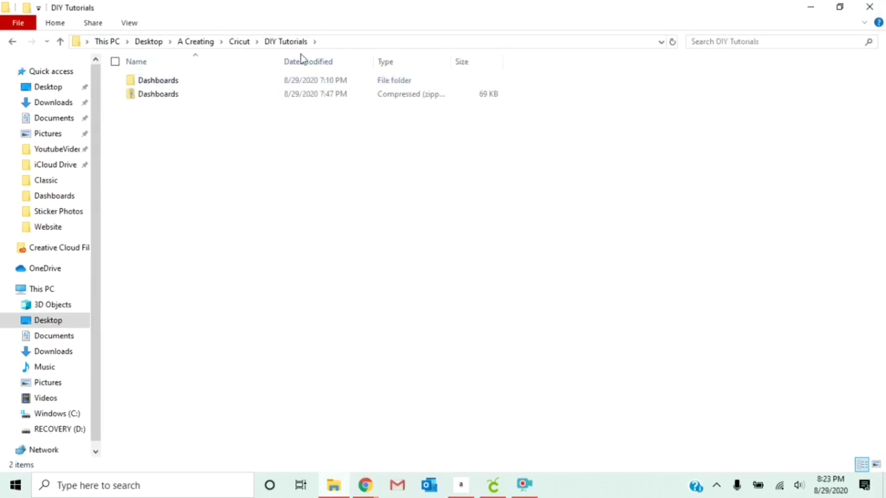
Step: View the extraction options for the zipped Dashboards file without extracting it, and open the unzipped Dashboards folder
{"action": "left_click", "coordinate": [133, 101]}
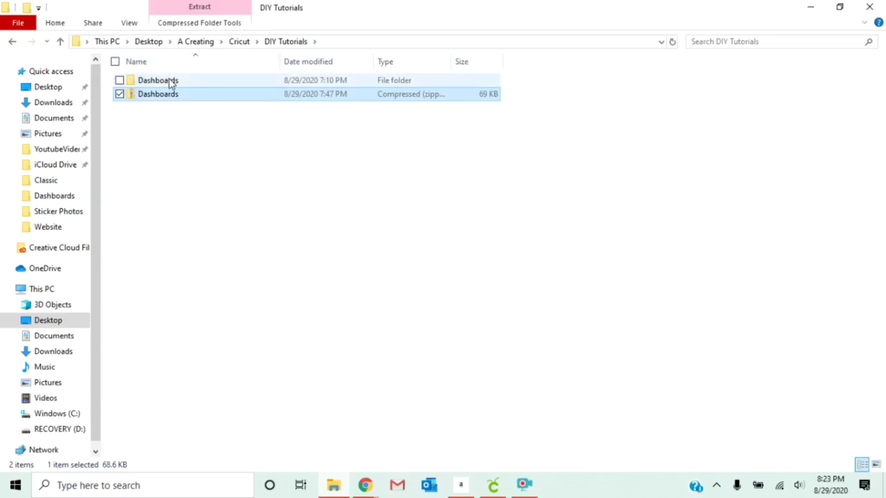
{"action": "left_click", "coordinate": [205, 25]}
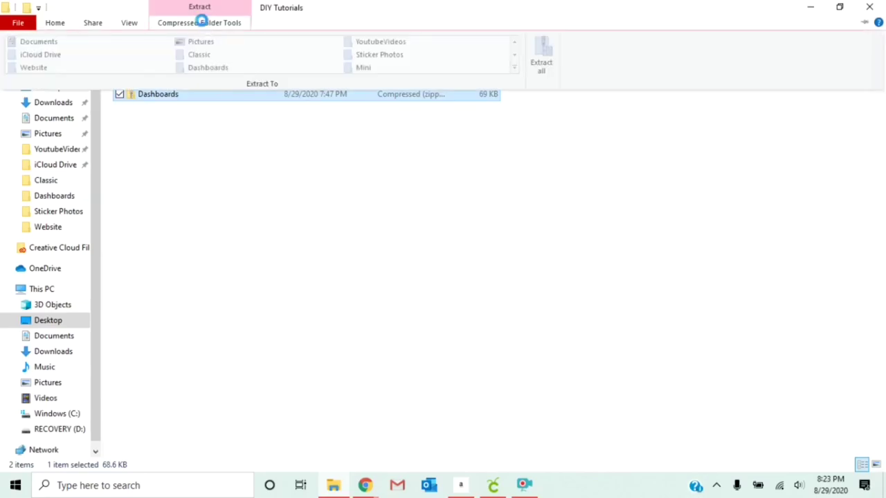
{"action": "left_click", "coordinate": [547, 52]}
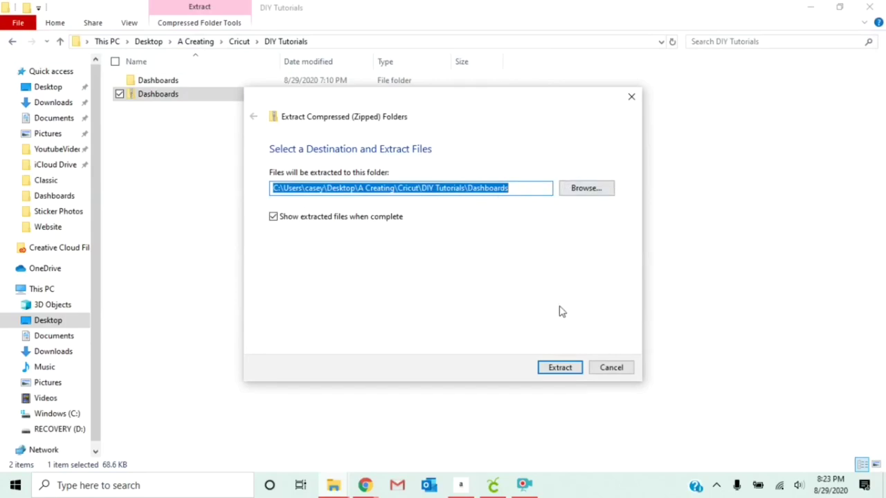
{"action": "left_click", "coordinate": [612, 367]}
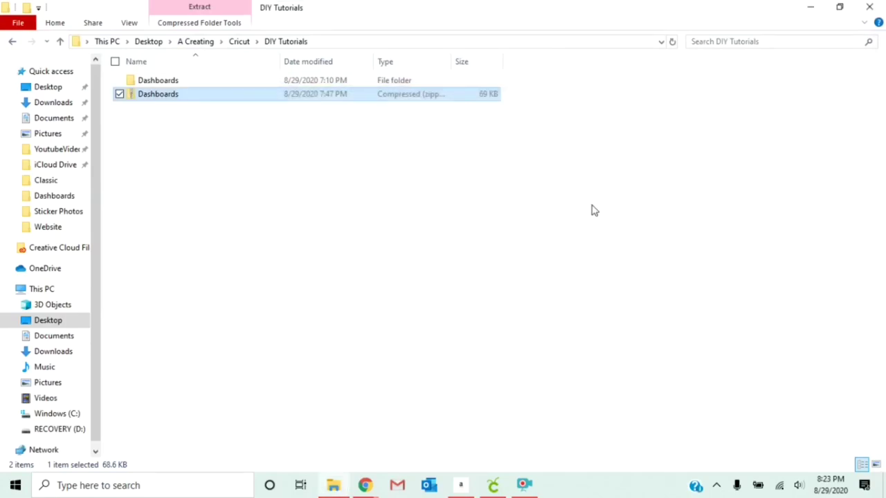
{"action": "double_click", "coordinate": [194, 82]}
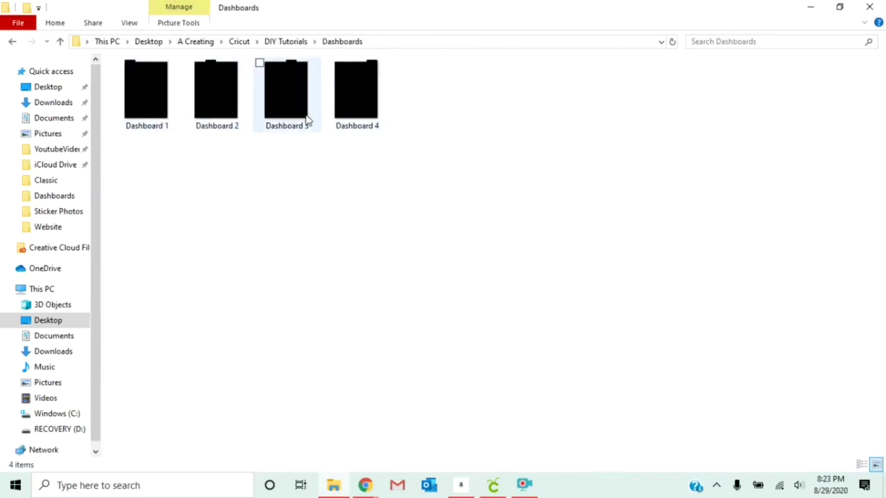
Step: Switch to Cricut Design Space and load the Dashboard 4 file from the Dashboards folder as an image upload
{"action": "left_click", "coordinate": [490, 487]}
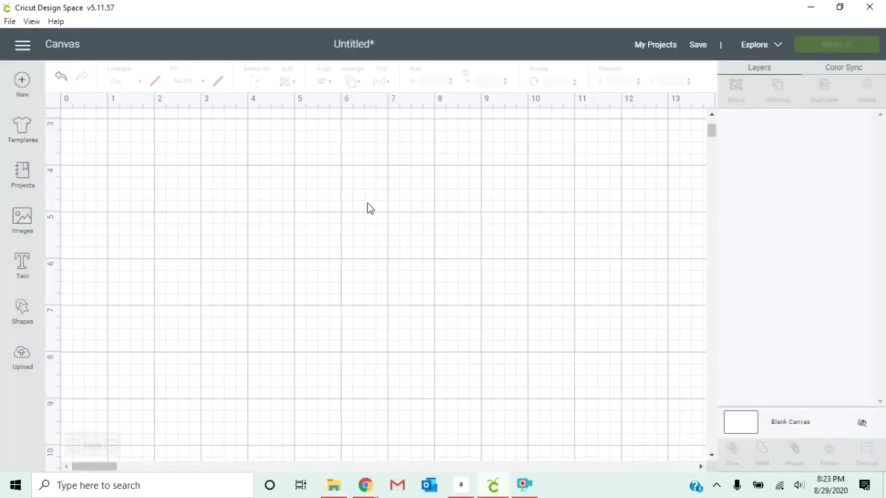
{"action": "left_click", "coordinate": [22, 357]}
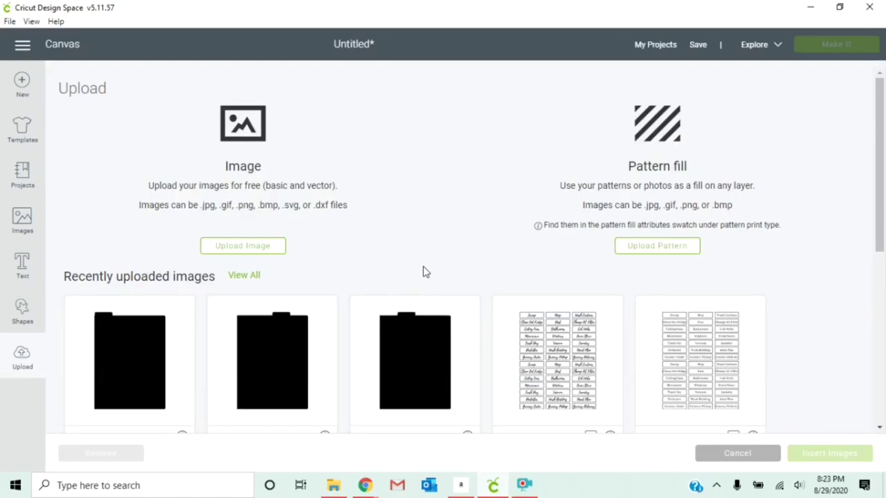
{"action": "left_click", "coordinate": [235, 251]}
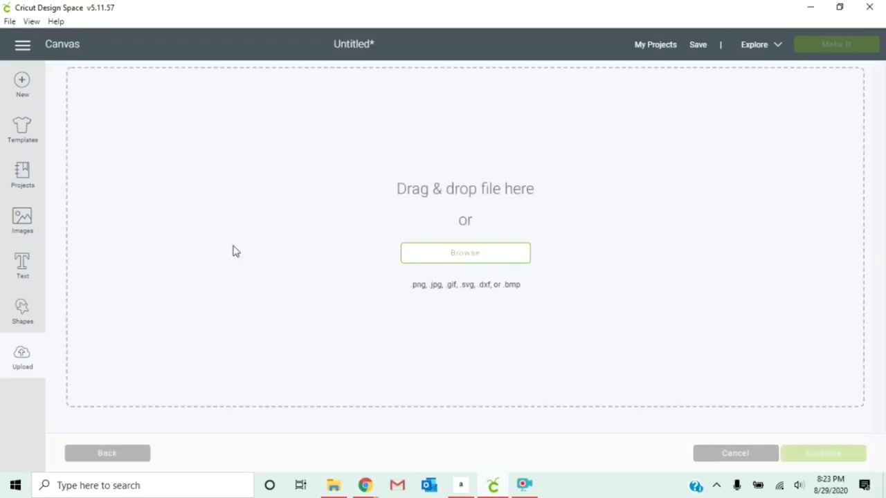
{"action": "left_click", "coordinate": [465, 253]}
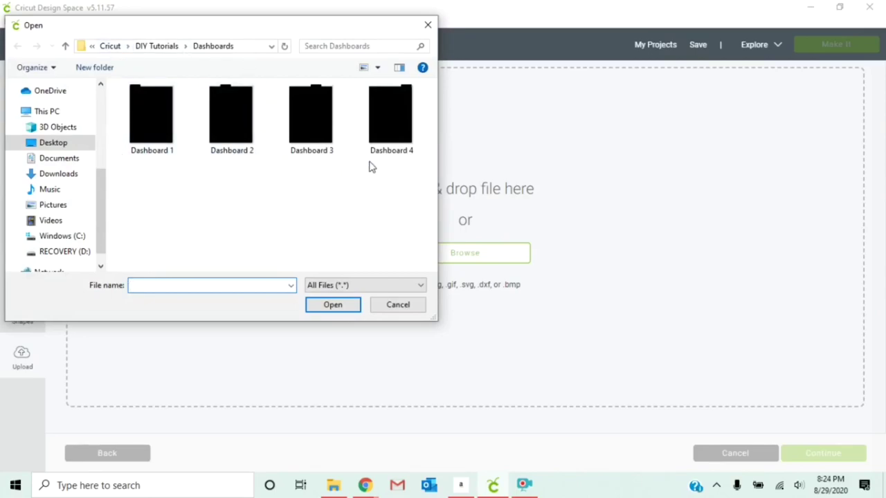
{"action": "left_click", "coordinate": [390, 115]}
{"action": "left_click", "coordinate": [346, 306]}
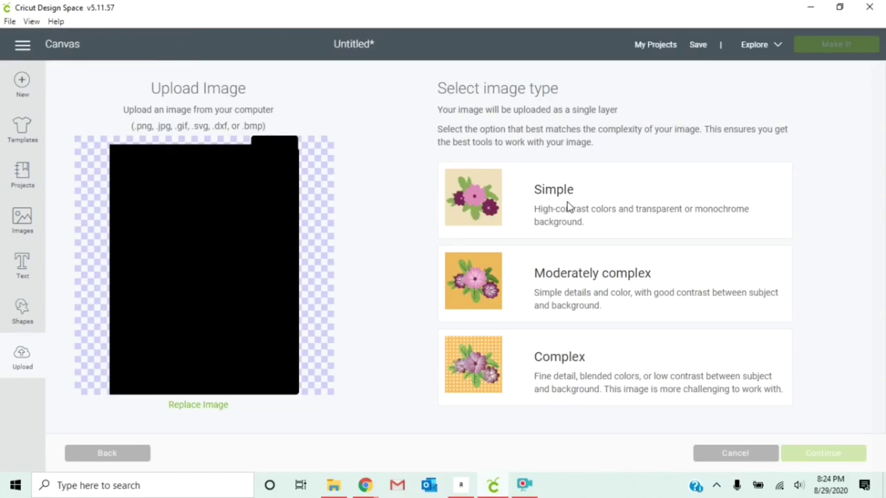
Step: Set the uploaded image's type to Simple and accept it without erasing any areas
{"action": "left_click", "coordinate": [593, 199]}
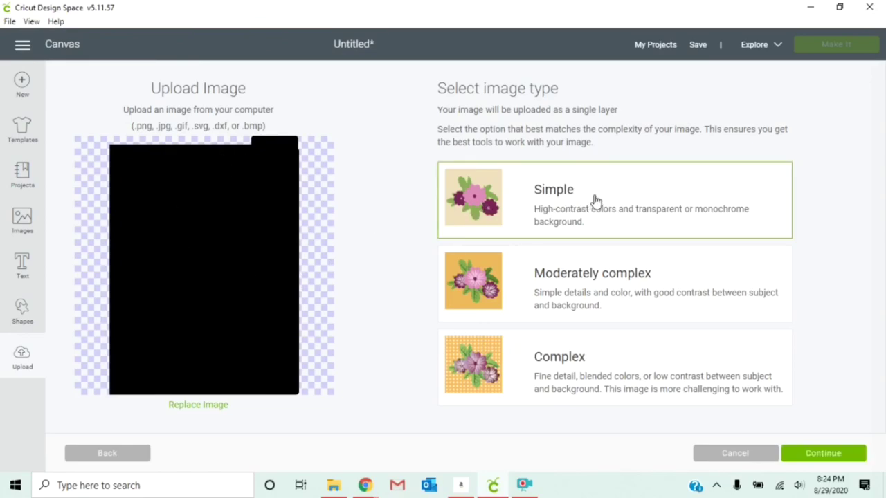
{"action": "left_click", "coordinate": [851, 454]}
{"action": "left_click", "coordinate": [849, 82]}
{"action": "left_click", "coordinate": [849, 83]}
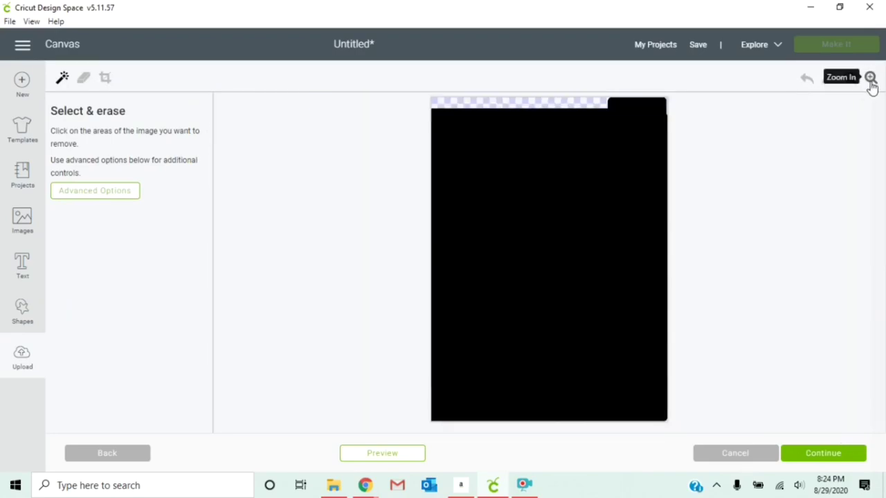
{"action": "left_click", "coordinate": [871, 78]}
{"action": "left_click", "coordinate": [849, 78]}
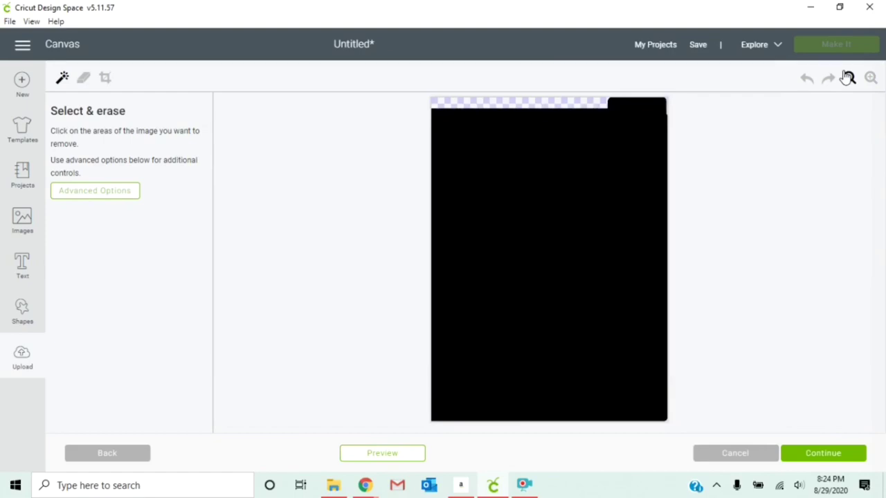
{"action": "left_click", "coordinate": [818, 457]}
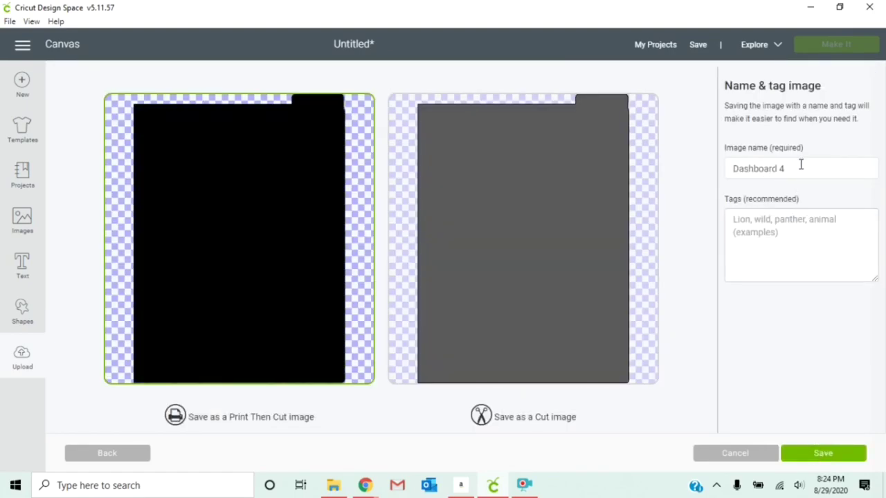
Step: Save the upload as a Cut image, keeping the name Dashboard 4
{"action": "left_click_drag", "start_coordinate": [801, 164], "coordinate": [717, 173]}
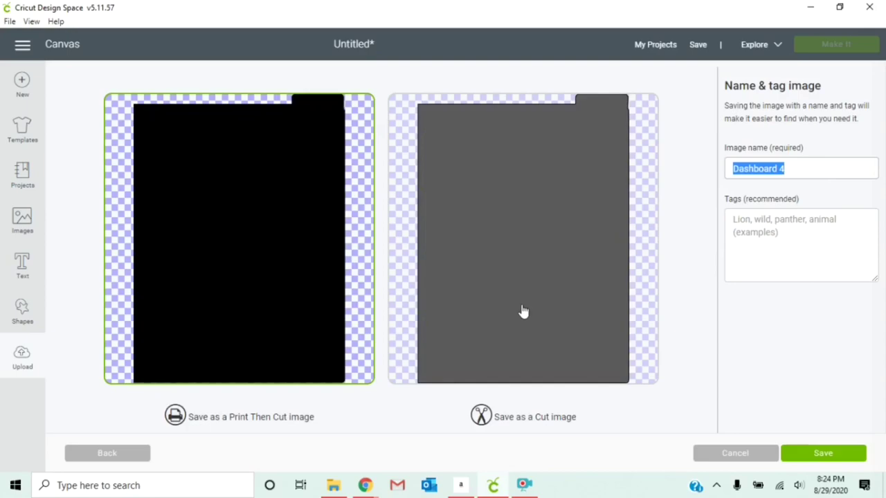
{"action": "left_click", "coordinate": [502, 296]}
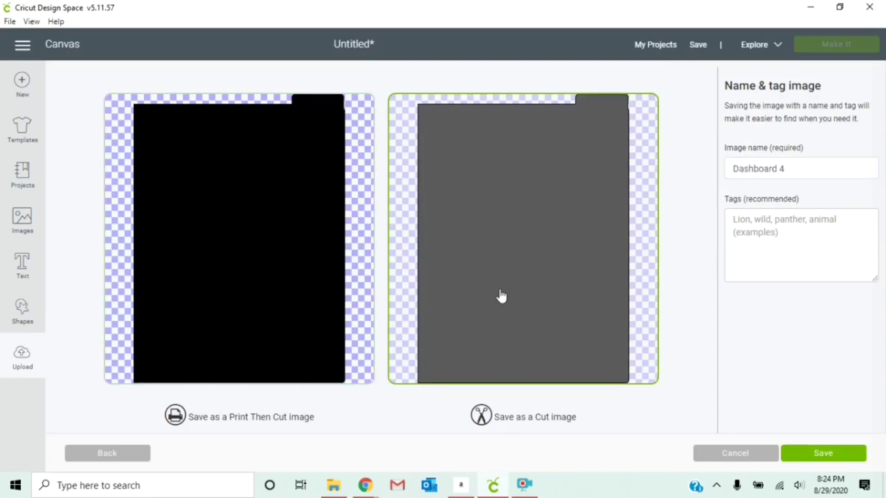
{"action": "left_click", "coordinate": [843, 453]}
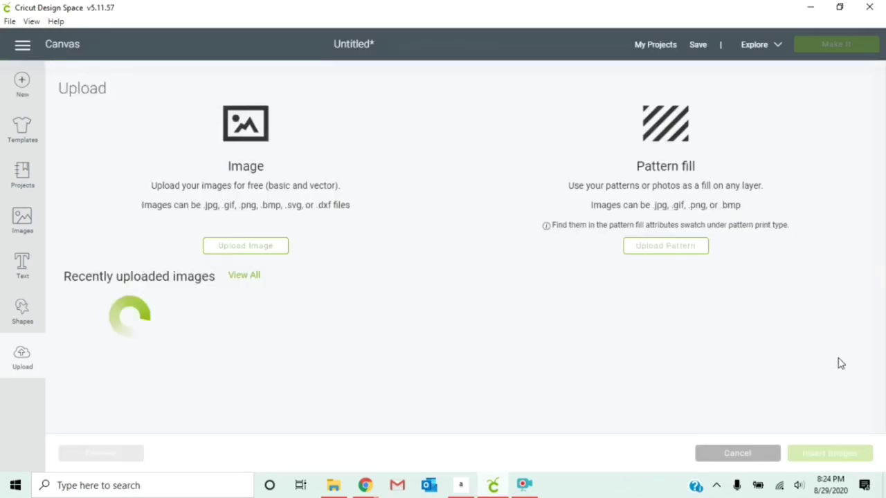
Step: Insert the four recently uploaded tabbed dashboard images onto the canvas
{"action": "scroll", "coordinate": [416, 235], "scroll_direction": "down", "scroll_amount": 1}
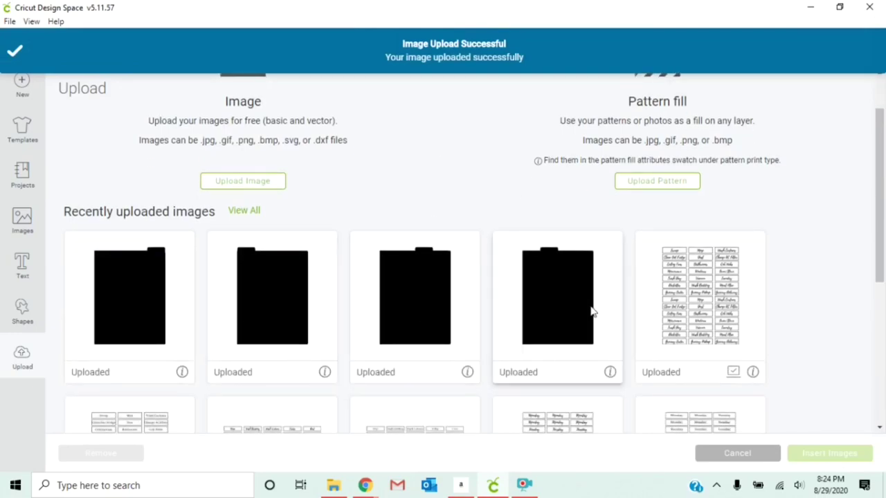
{"action": "left_click", "coordinate": [140, 279]}
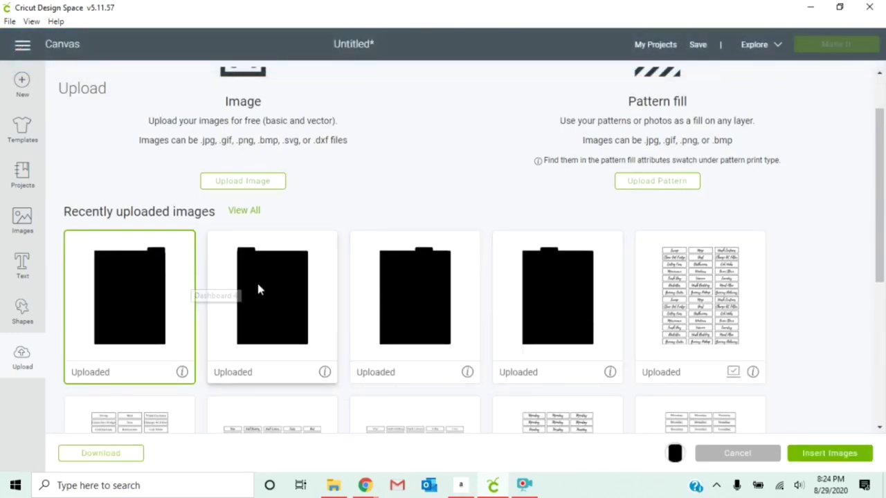
{"action": "left_click", "coordinate": [249, 289]}
{"action": "left_click", "coordinate": [462, 292]}
{"action": "left_click", "coordinate": [556, 295]}
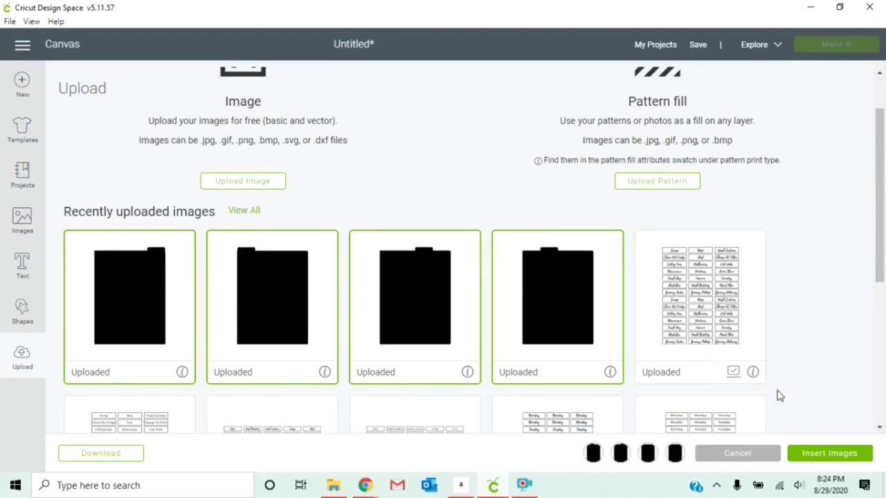
{"action": "left_click", "coordinate": [817, 455]}
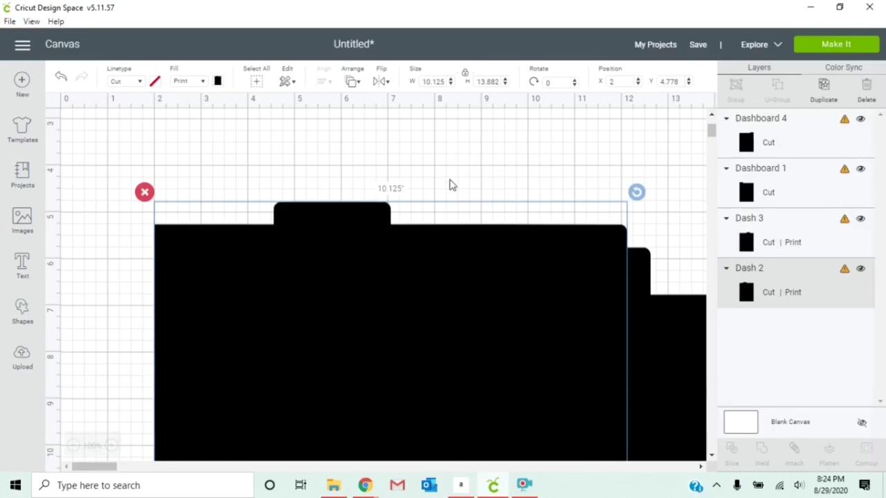
Step: Reposition the Dashboard 4 and Dashboard 1 shapes on the canvas and hide both layers
{"action": "left_click_drag", "start_coordinate": [386, 325], "coordinate": [388, 188]}
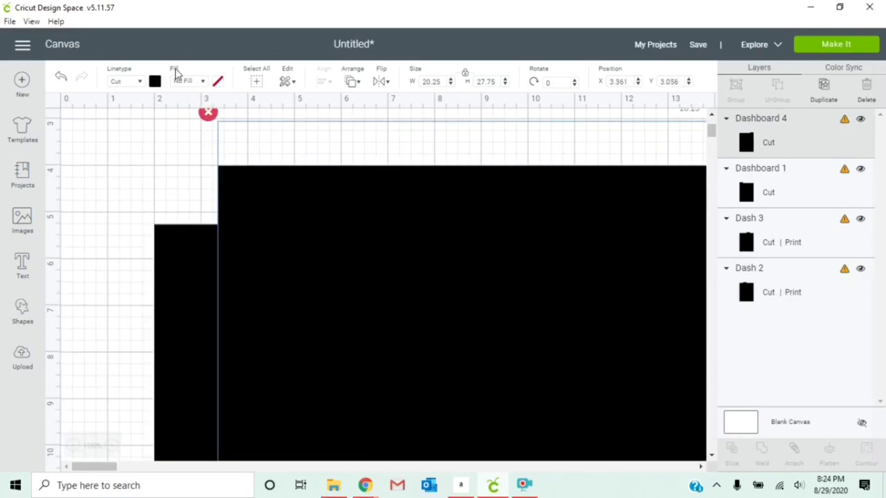
{"action": "left_click_drag", "start_coordinate": [290, 200], "coordinate": [399, 298]}
{"action": "left_click", "coordinate": [860, 119]}
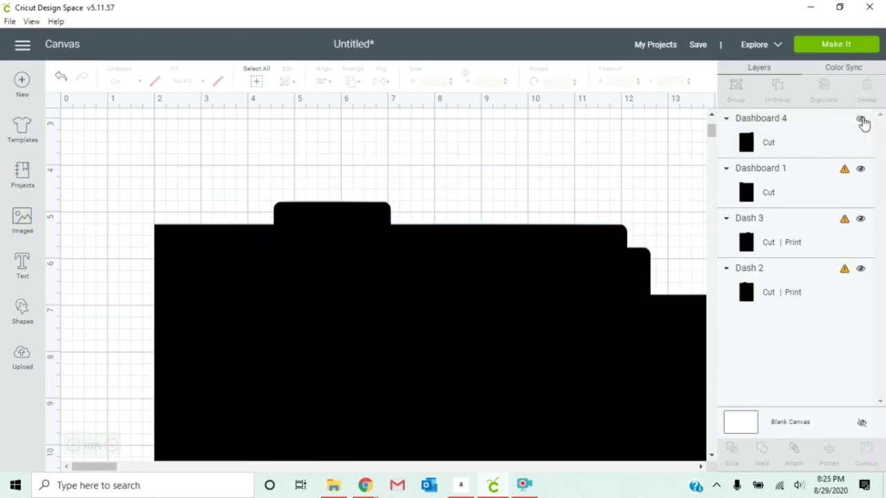
{"action": "left_click_drag", "start_coordinate": [648, 374], "coordinate": [516, 265]}
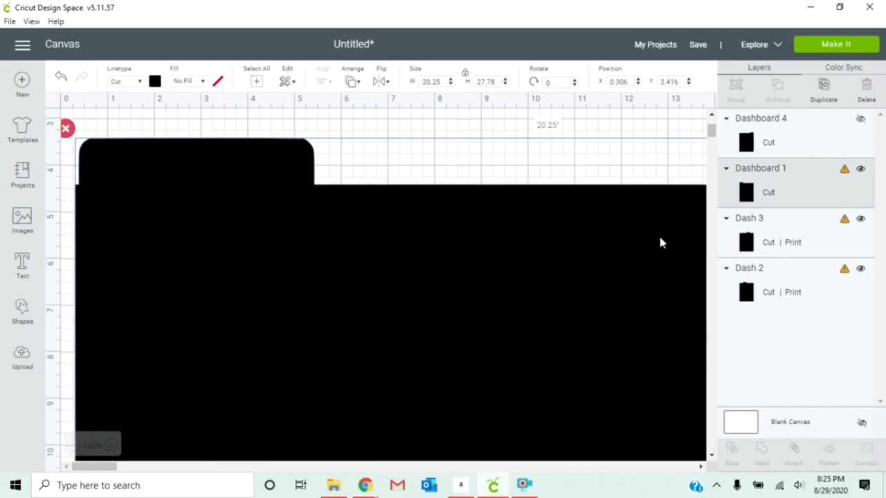
{"action": "left_click", "coordinate": [861, 170]}
Step: Reposition the Dash 3 shape on the canvas, set its fill to No Fill, and hide its layer
{"action": "left_click_drag", "start_coordinate": [578, 374], "coordinate": [539, 297]}
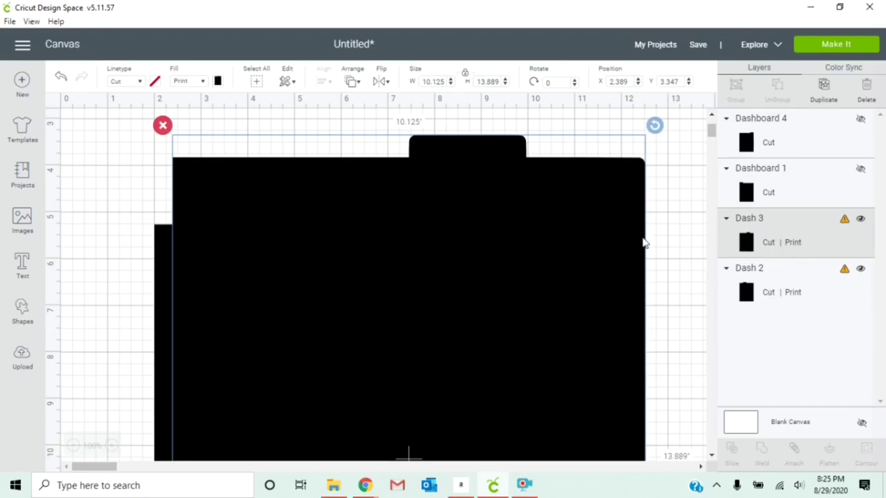
{"action": "left_click", "coordinate": [199, 82]}
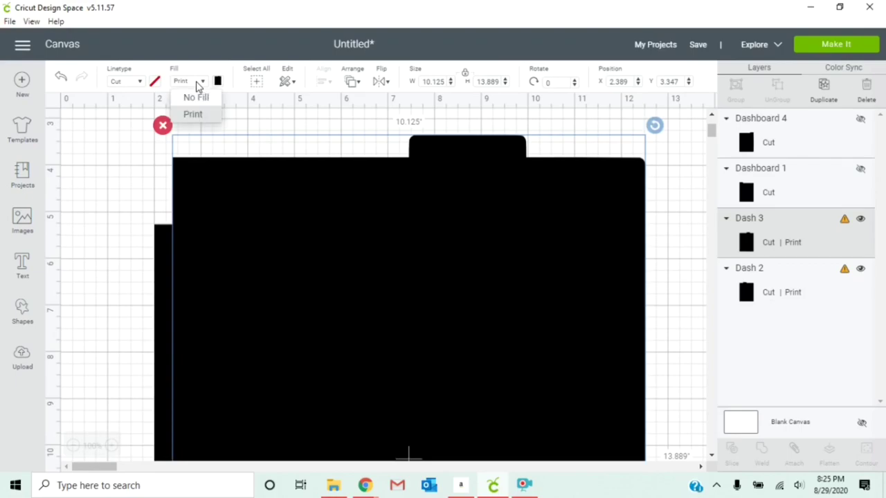
{"action": "left_click", "coordinate": [196, 98]}
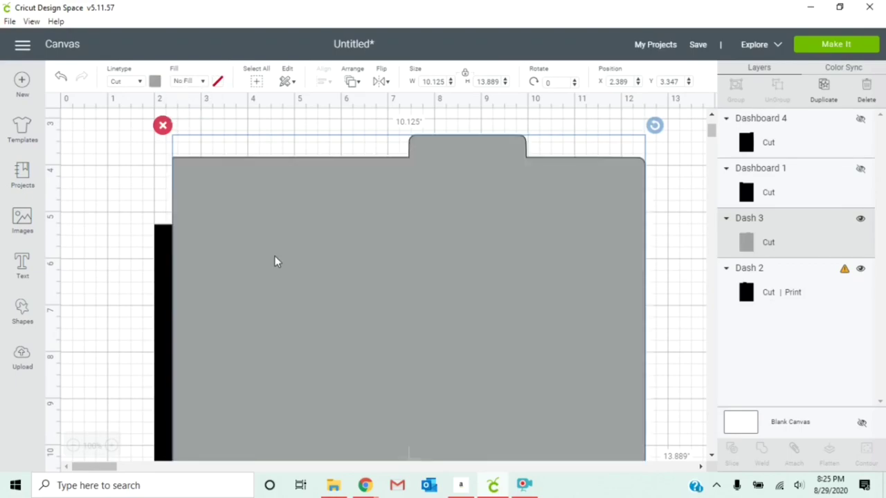
{"action": "left_click_drag", "start_coordinate": [328, 271], "coordinate": [445, 276]}
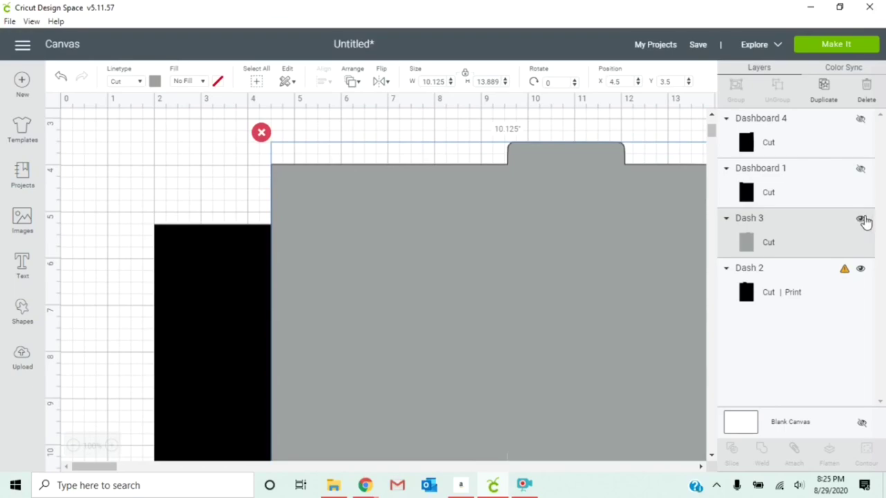
{"action": "left_click", "coordinate": [862, 219]}
Step: Change the Dash 2 shape from Print to No Fill so it is a cut-only image
{"action": "left_click", "coordinate": [441, 286]}
{"action": "left_click", "coordinate": [189, 82]}
{"action": "left_click", "coordinate": [191, 99]}
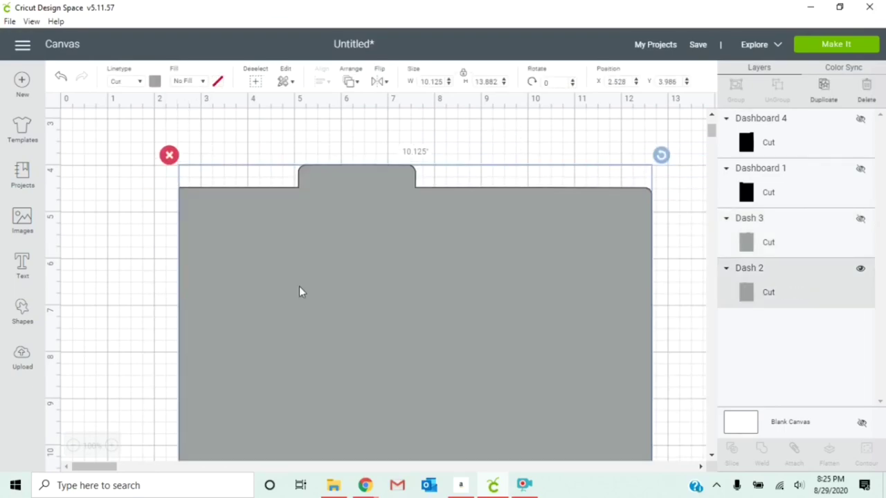
Step: Show the hidden Dash 3, Dashboard 1 and Dashboard 4 layers again
{"action": "left_click", "coordinate": [860, 219]}
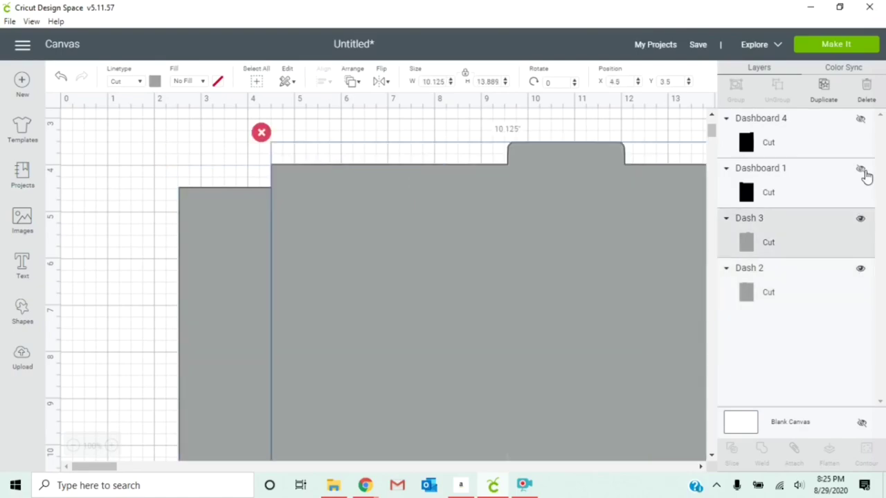
{"action": "left_click", "coordinate": [860, 169]}
{"action": "left_click", "coordinate": [861, 119]}
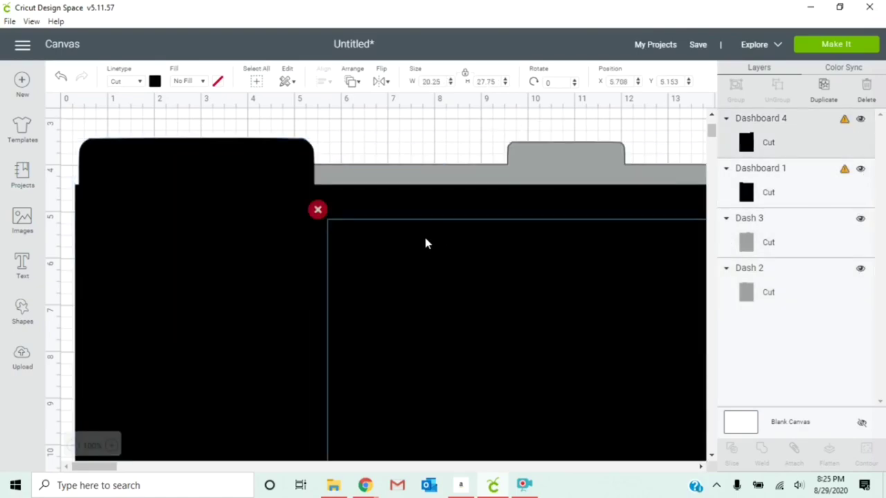
Step: Move the two oversized black dashboards clear of the gray ones on the canvas
{"action": "left_click", "coordinate": [74, 445]}
{"action": "left_click", "coordinate": [74, 446]}
{"action": "left_click", "coordinate": [74, 445]}
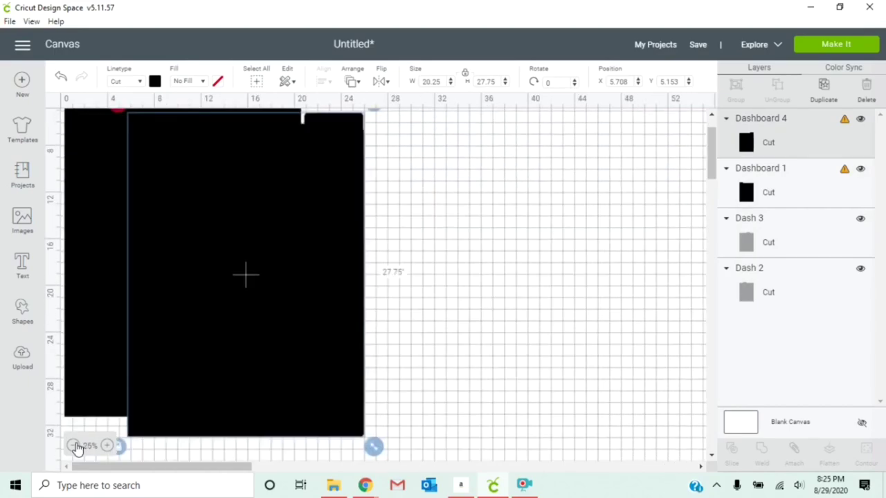
{"action": "left_click_drag", "start_coordinate": [501, 390], "coordinate": [56, 117]}
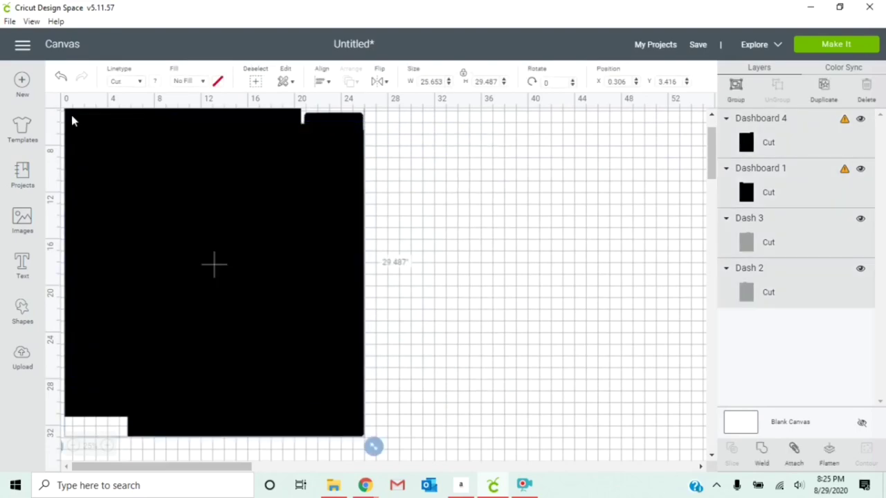
{"action": "scroll", "coordinate": [527, 315], "scroll_direction": "up", "scroll_amount": 1}
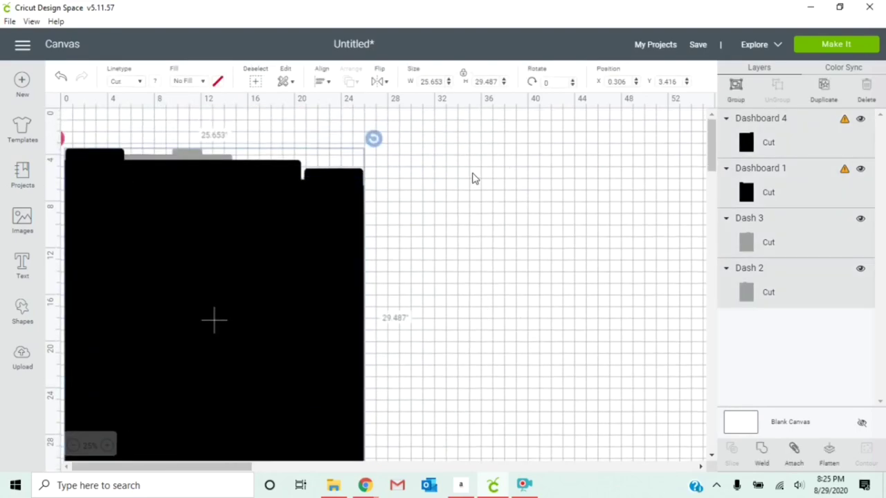
{"action": "left_click", "coordinate": [542, 312]}
{"action": "left_click_drag", "start_coordinate": [207, 315], "coordinate": [408, 313]}
{"action": "left_click_drag", "start_coordinate": [172, 332], "coordinate": [396, 315]}
Step: Select all four dashboards and set their combined width to 7 inches
{"action": "left_click_drag", "start_coordinate": [72, 142], "coordinate": [540, 362]}
{"action": "left_click", "coordinate": [436, 81]}
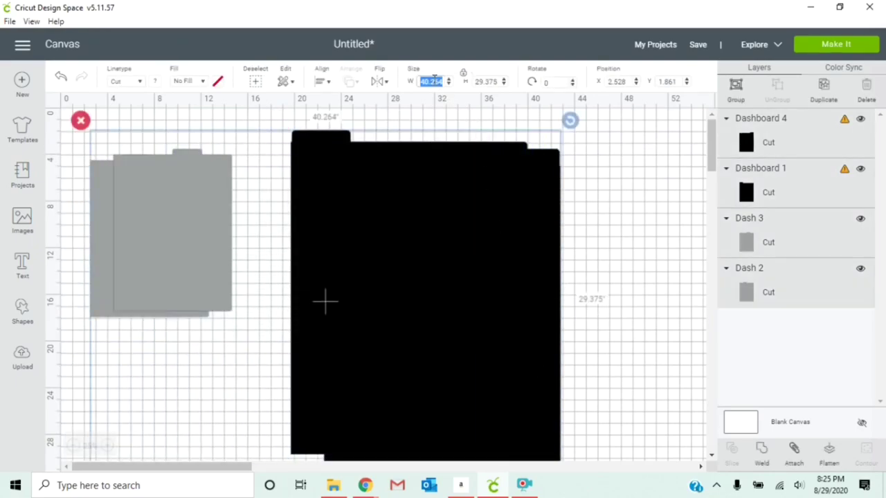
{"action": "type", "text": "7"}
{"action": "key", "text": "Return"}
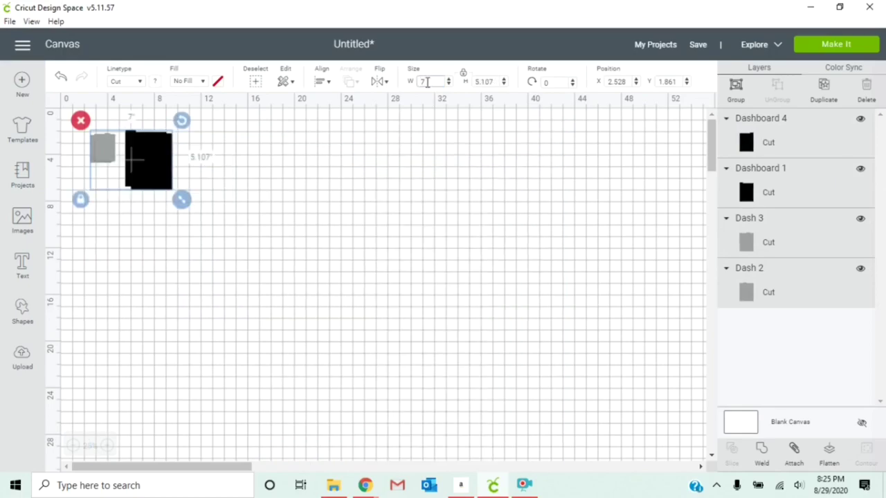
Step: Move the two reduced black dashboards well away from the gray pair
{"action": "left_click", "coordinate": [160, 272]}
{"action": "left_click_drag", "start_coordinate": [148, 173], "coordinate": [231, 233]}
{"action": "left_click_drag", "start_coordinate": [146, 166], "coordinate": [308, 260]}
Step: Resize the gray pair of dashboards and the black pair to a combined width of 7 inches each
{"action": "left_click_drag", "start_coordinate": [79, 119], "coordinate": [129, 178]}
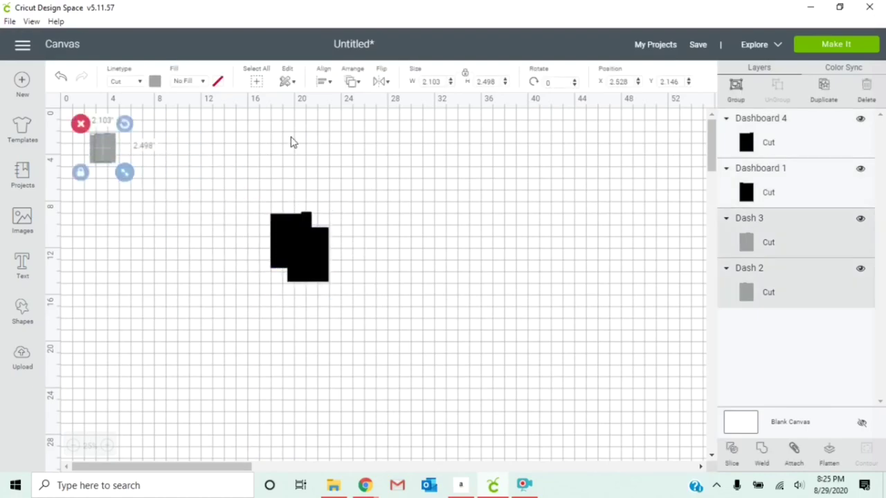
{"action": "left_click", "coordinate": [439, 81]}
{"action": "type", "text": "7"}
{"action": "key", "text": "Return"}
{"action": "left_click_drag", "start_coordinate": [254, 200], "coordinate": [332, 300]}
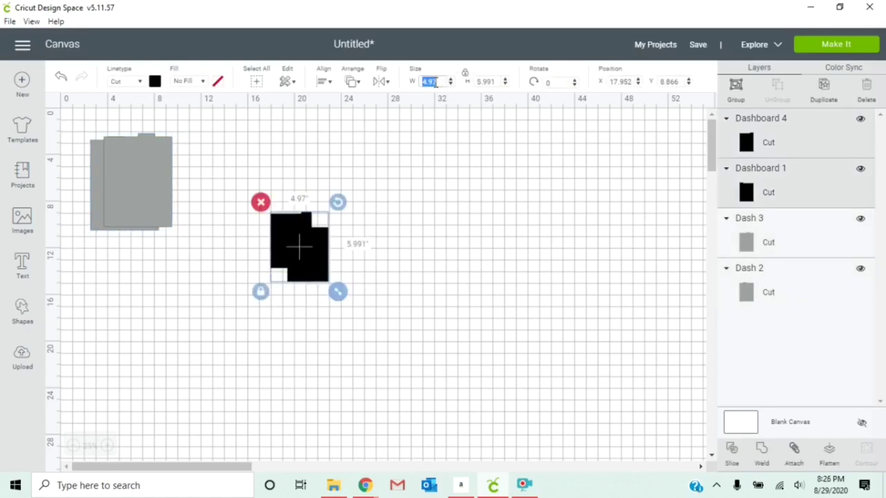
{"action": "key", "text": "Return"}
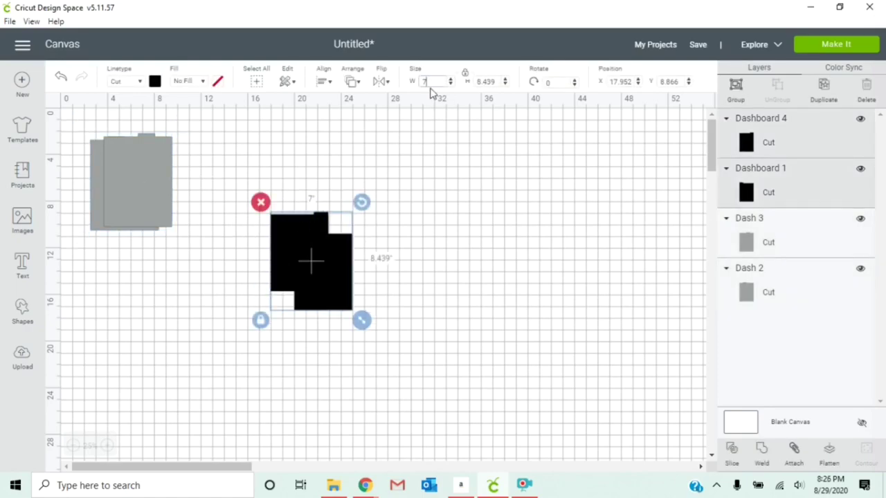
Step: Separate the two gray dashboards, Dash 2 and Dash 3, and set each one's width to 7 inches
{"action": "left_click_drag", "start_coordinate": [138, 212], "coordinate": [173, 322]}
{"action": "left_click_drag", "start_coordinate": [135, 173], "coordinate": [180, 176]}
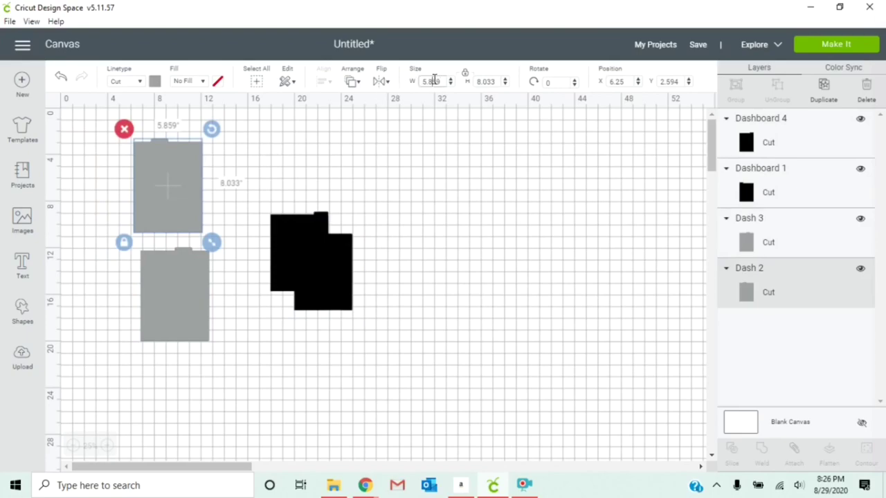
{"action": "key", "text": "Return"}
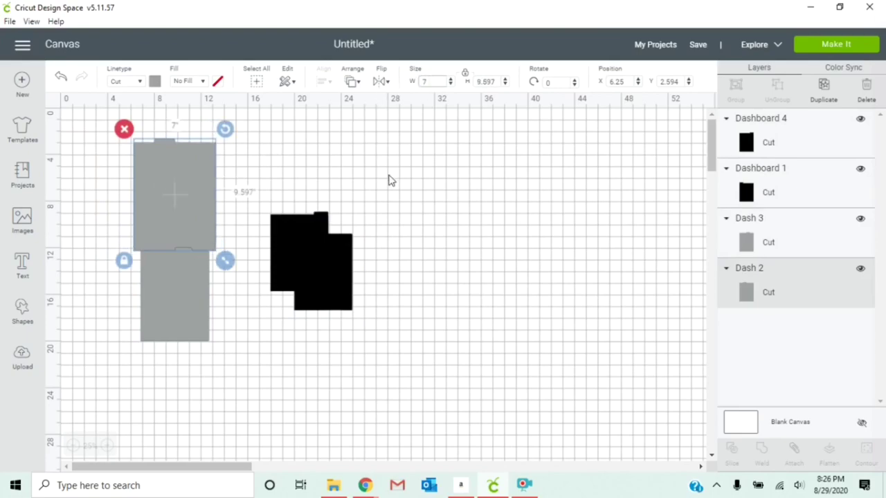
{"action": "left_click_drag", "start_coordinate": [178, 292], "coordinate": [191, 331]}
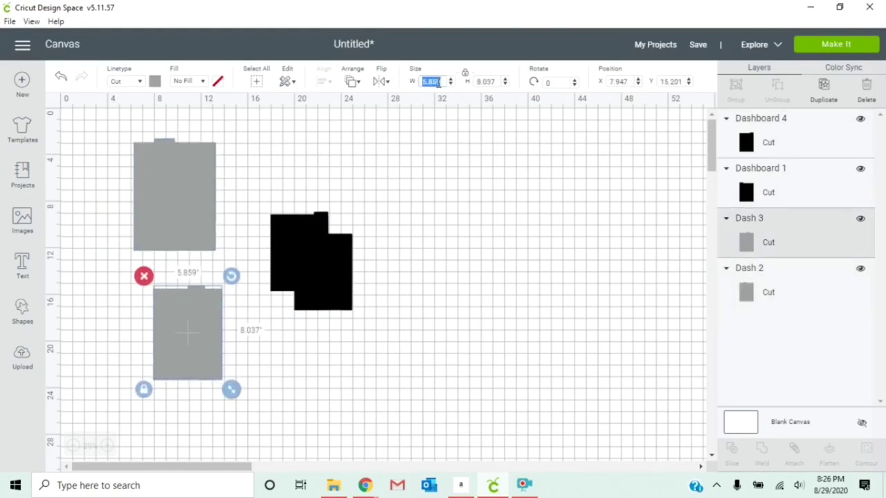
{"action": "type", "text": "7"}
{"action": "key", "text": "Return"}
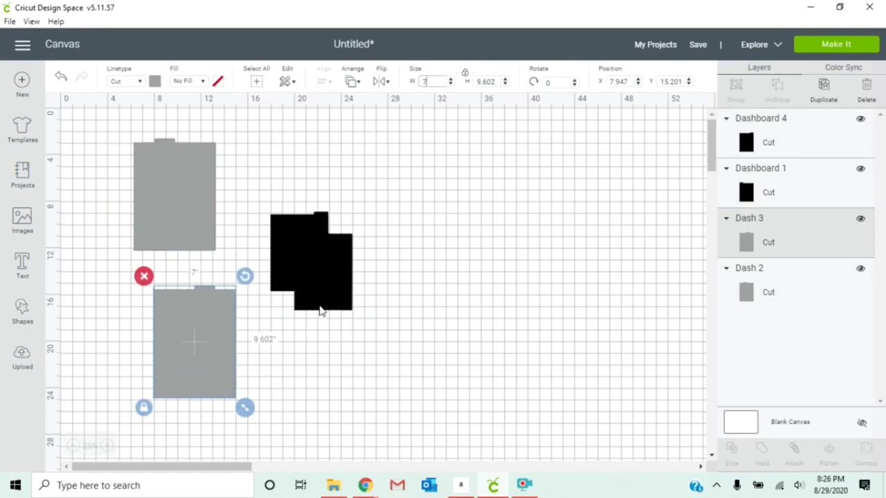
Step: Move Dashboard 1 away from Dashboard 4 and set the width of each to 7 inches
{"action": "left_click_drag", "start_coordinate": [323, 309], "coordinate": [466, 261]}
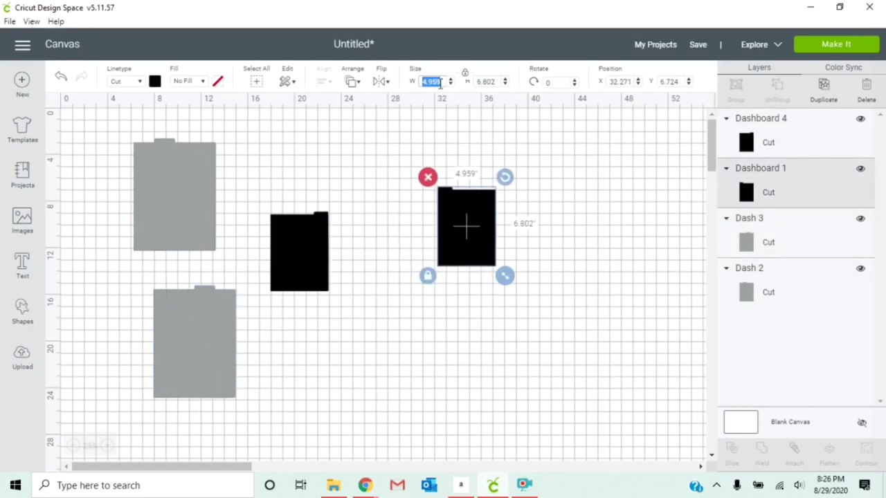
{"action": "type", "text": "7"}
{"action": "key", "text": "Return"}
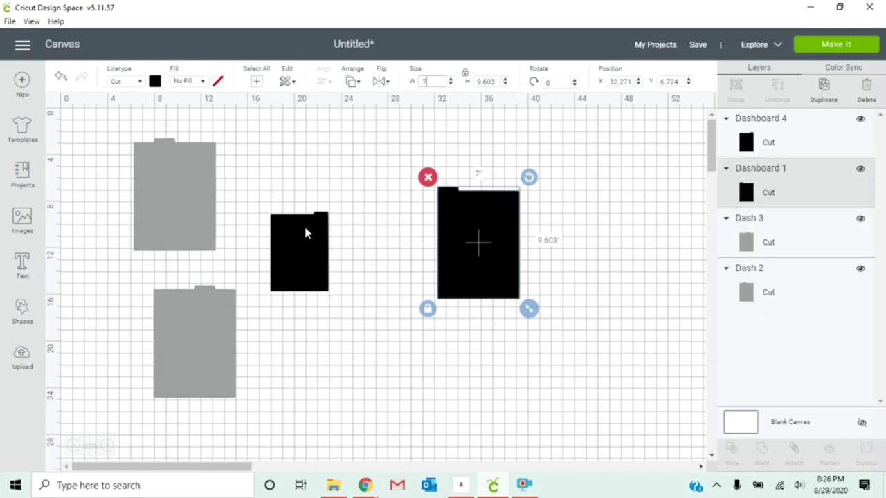
{"action": "left_click", "coordinate": [327, 228]}
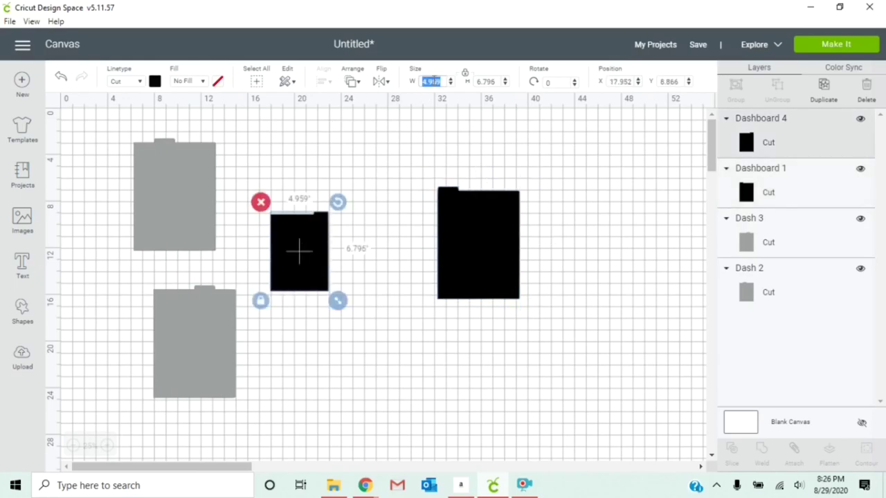
{"action": "left_click", "coordinate": [434, 81]}
{"action": "type", "text": "7"}
{"action": "key", "text": "Return"}
Step: Stack Dashboard 1, Dashboard 4 and Dash 3 roughly on top of the Dash 2 shape
{"action": "left_click", "coordinate": [457, 244]}
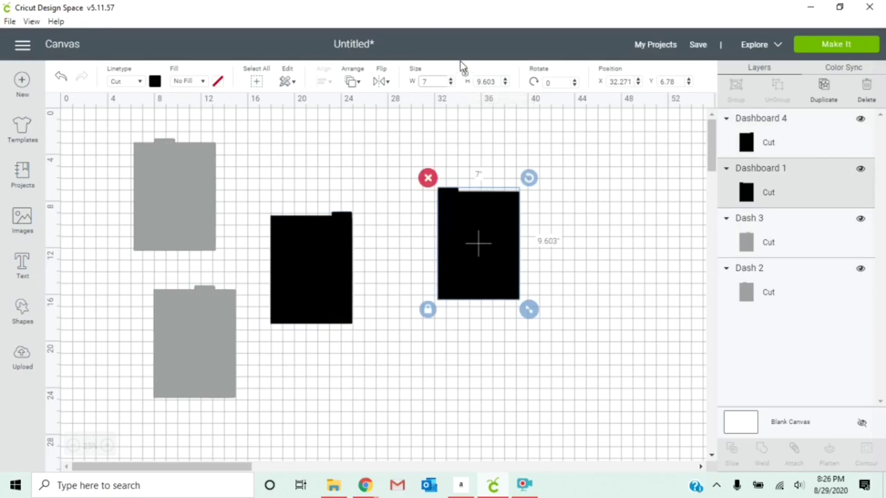
{"action": "left_click", "coordinate": [468, 84]}
{"action": "left_click_drag", "start_coordinate": [465, 237], "coordinate": [444, 224]}
{"action": "left_click_drag", "start_coordinate": [337, 272], "coordinate": [352, 229]}
{"action": "left_click_drag", "start_coordinate": [201, 339], "coordinate": [201, 333]}
{"action": "left_click_drag", "start_coordinate": [448, 243], "coordinate": [161, 200]}
{"action": "left_click_drag", "start_coordinate": [324, 209], "coordinate": [179, 186]}
{"action": "left_click_drag", "start_coordinate": [181, 308], "coordinate": [161, 156]}
Step: Select all four stacked dashboards and align them along their bottom and left edges
{"action": "left_click_drag", "start_coordinate": [103, 142], "coordinate": [190, 228]}
{"action": "left_click", "coordinate": [323, 81]}
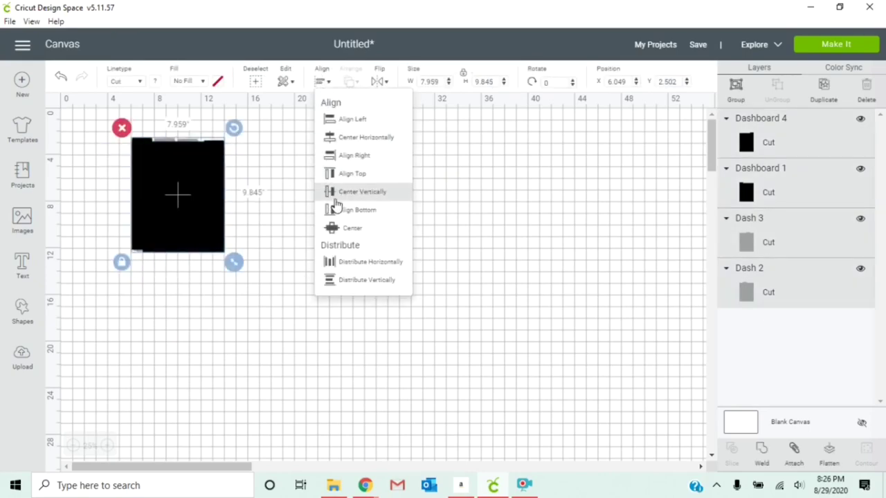
{"action": "left_click", "coordinate": [341, 207]}
{"action": "left_click", "coordinate": [323, 81]}
{"action": "left_click", "coordinate": [330, 127]}
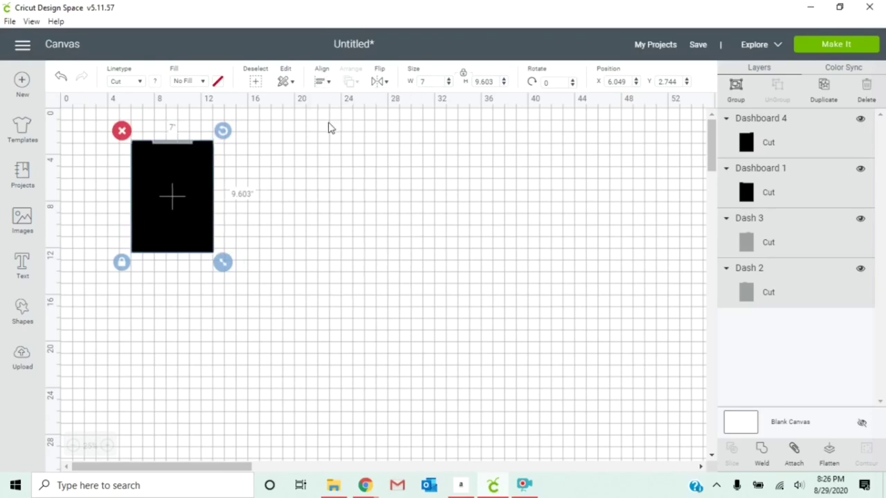
Step: Examine how the tabs line up along the top edge of the stacked dashboards
{"action": "left_click", "coordinate": [108, 446]}
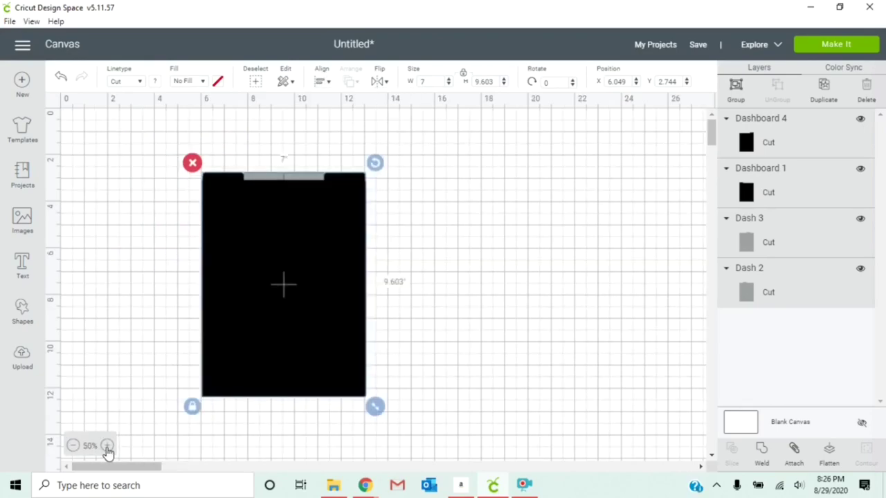
{"action": "left_click", "coordinate": [107, 447]}
{"action": "scroll", "coordinate": [192, 351], "scroll_direction": "down", "scroll_amount": 3}
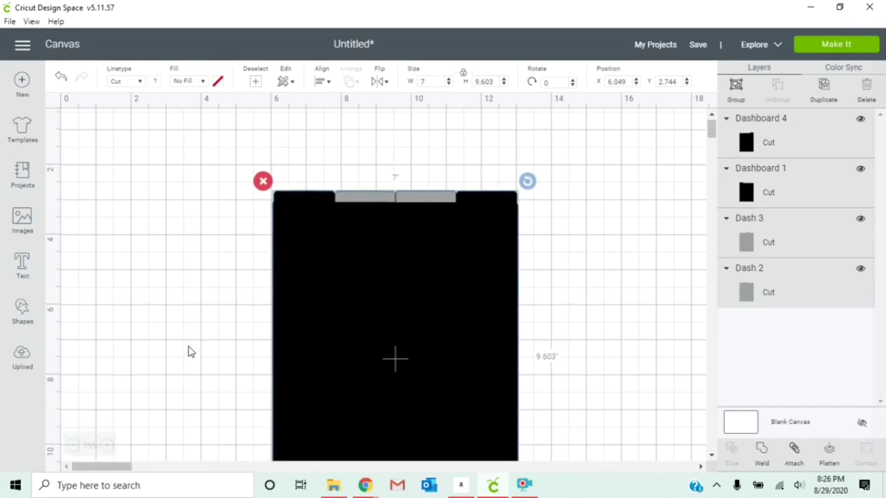
{"action": "left_click", "coordinate": [219, 244]}
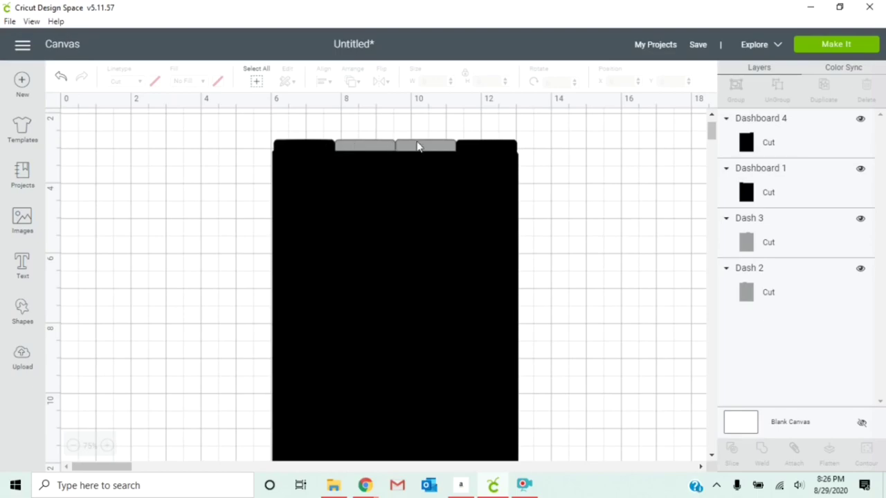
{"action": "left_click", "coordinate": [502, 270]}
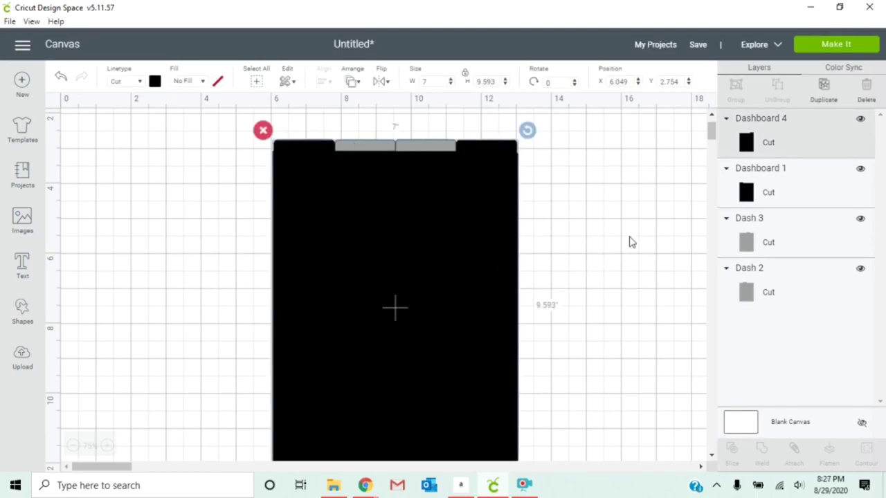
Step: Send the project to mat preparation and set the material size to 8.5" x 11" (Letter)
{"action": "left_click", "coordinate": [828, 46]}
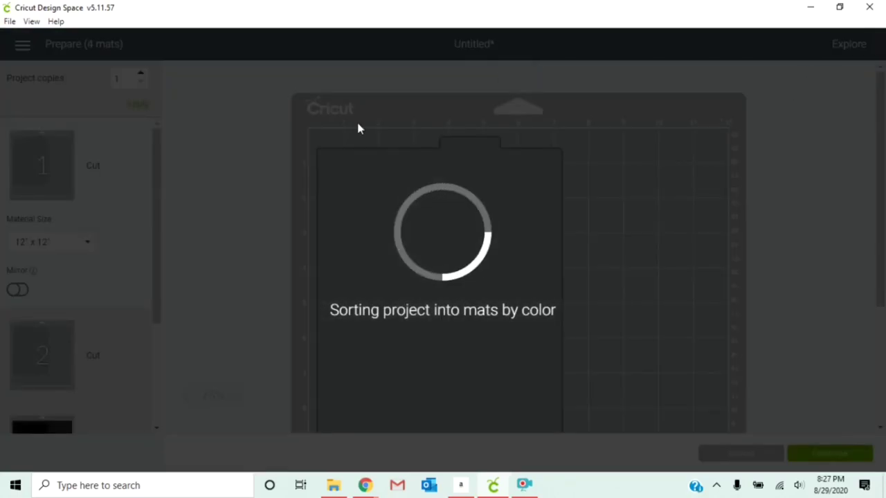
{"action": "scroll", "coordinate": [53, 265], "scroll_direction": "down", "scroll_amount": 3}
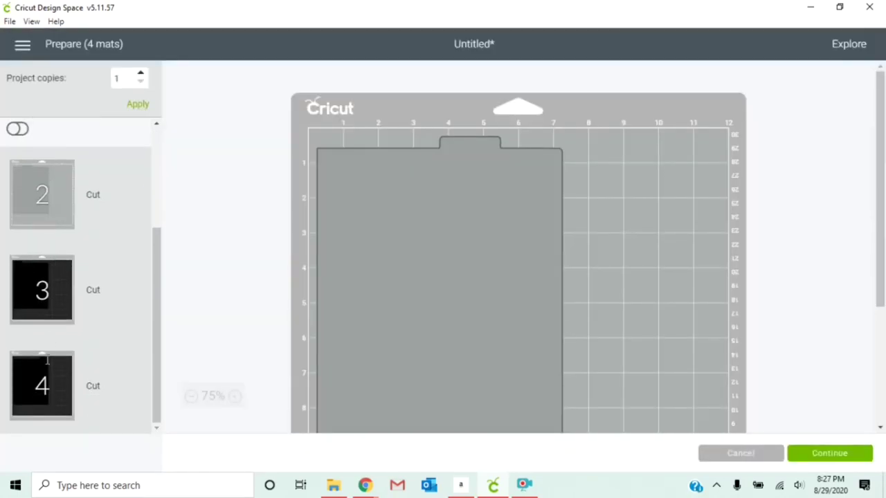
{"action": "scroll", "coordinate": [52, 256], "scroll_direction": "up", "scroll_amount": 3}
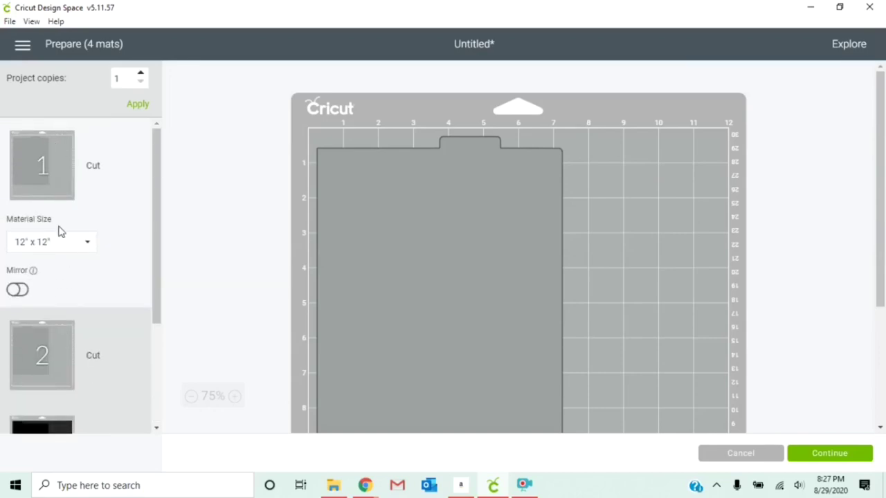
{"action": "left_click", "coordinate": [76, 243]}
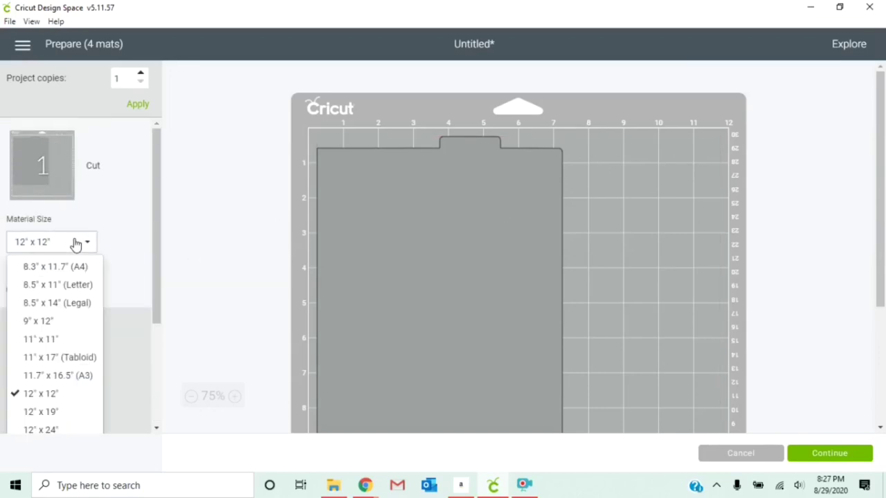
{"action": "left_click", "coordinate": [55, 287]}
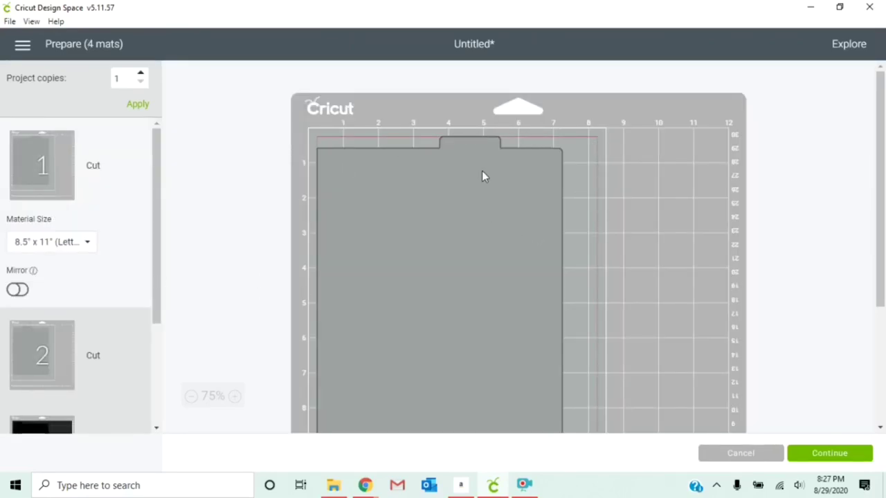
Step: Continue to the Make stage and connect the Air 2 Bluetooth machine
{"action": "left_click", "coordinate": [831, 453]}
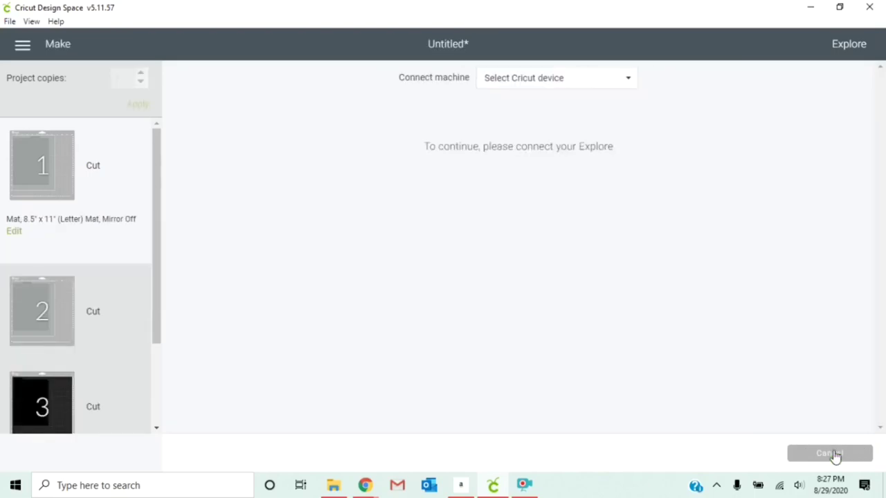
{"action": "left_click", "coordinate": [563, 78]}
{"action": "left_click", "coordinate": [565, 107]}
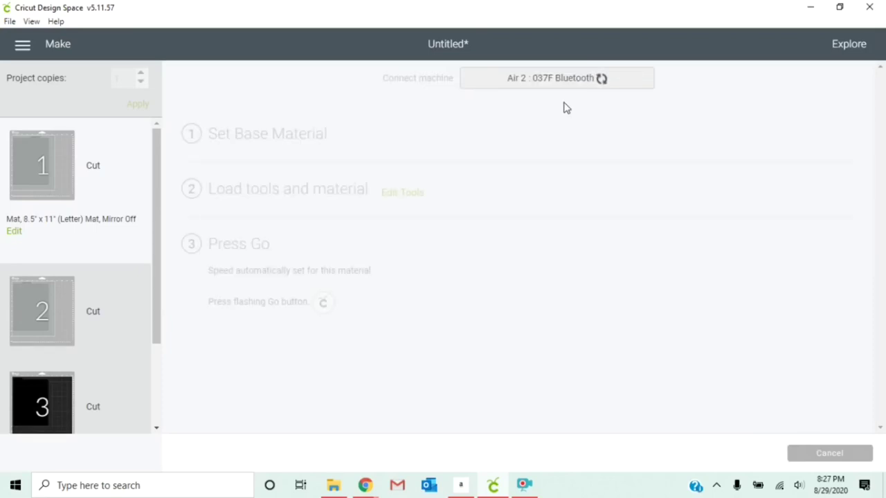
{"action": "mouse_move", "coordinate": [525, 488]}
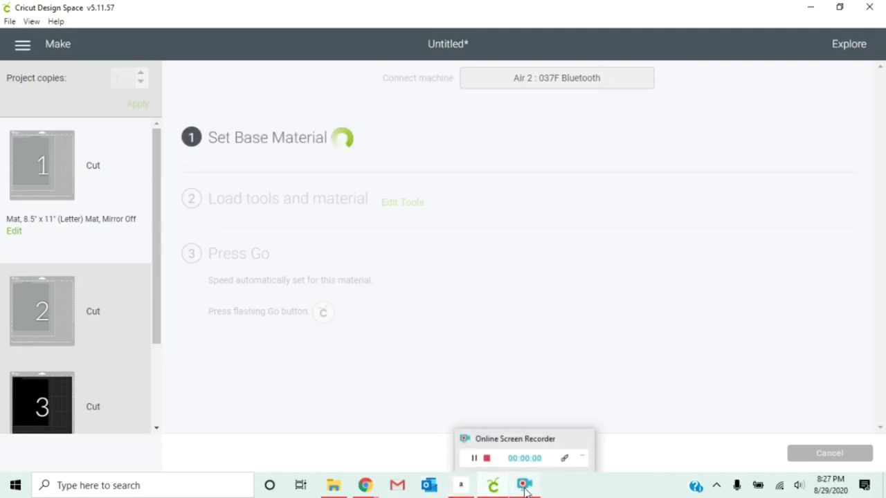
{"action": "left_click", "coordinate": [524, 489]}
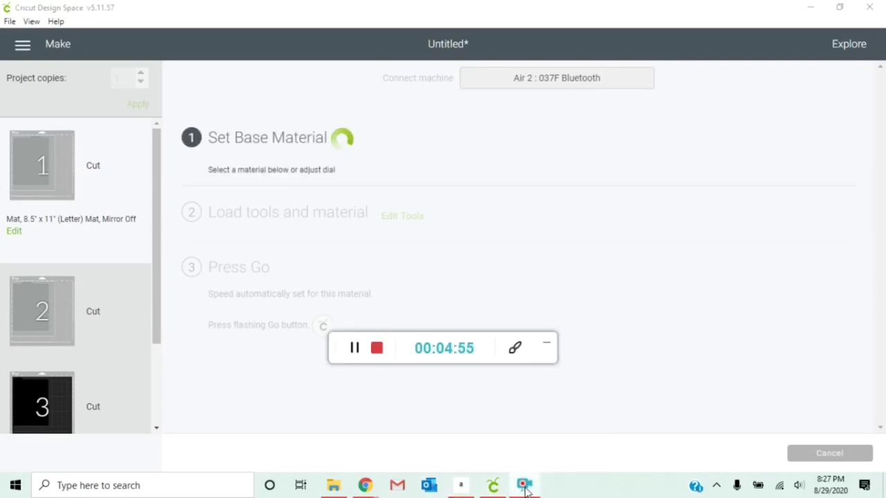
{"action": "left_click", "coordinate": [547, 344]}
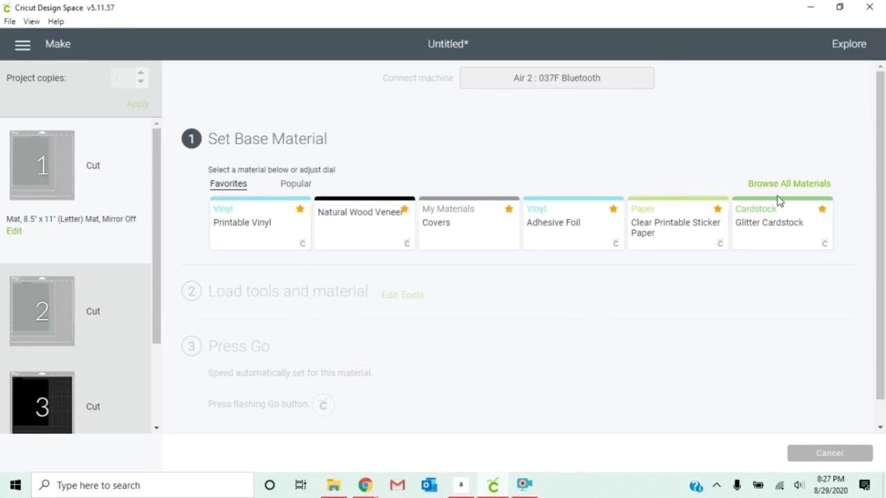
Step: Set the base material to Natural Wood Veneer from the favorites
{"action": "left_click", "coordinate": [352, 225]}
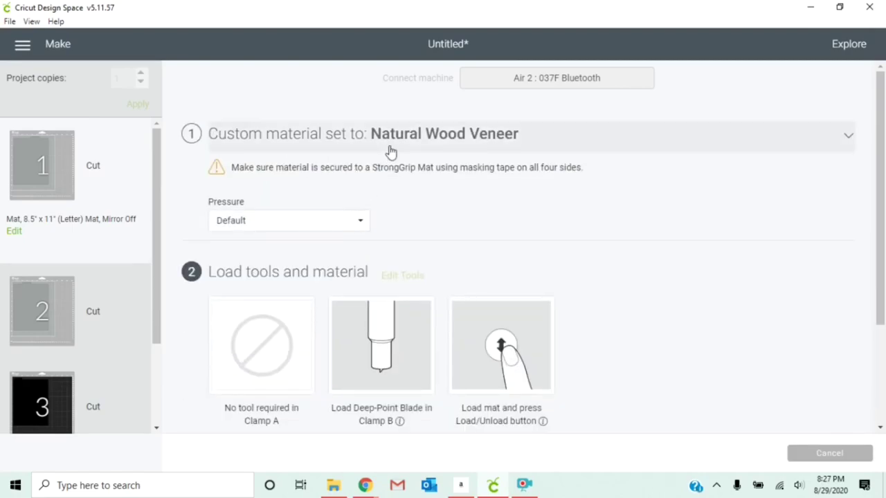